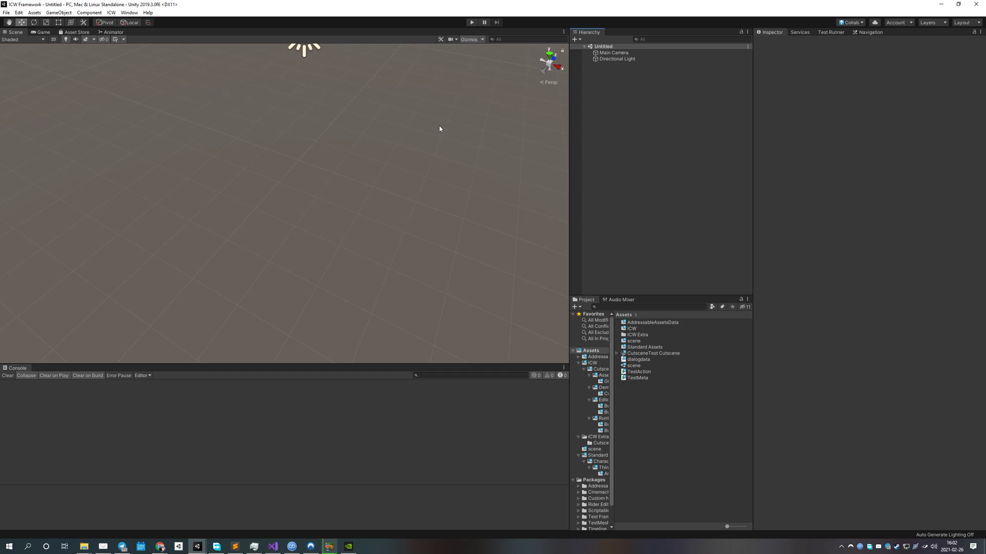
Create an empty game object in the scene and name it cutscene
right_click(645, 129)
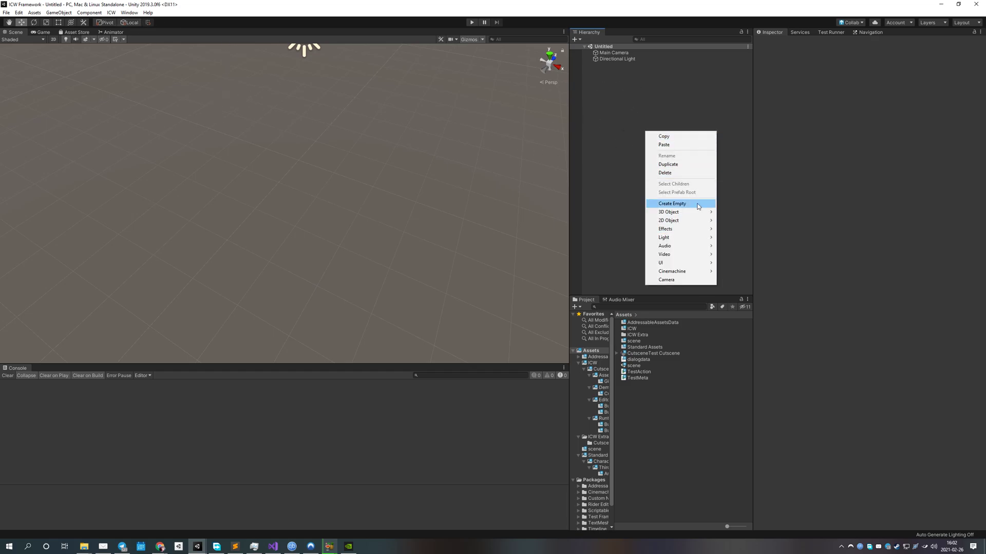
left_click(681, 205)
type("cutscene")
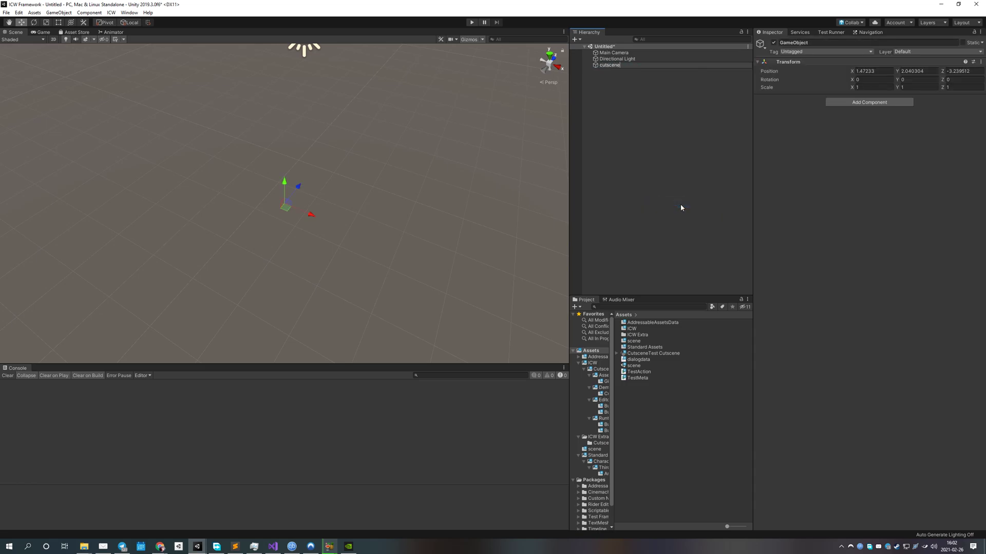
key("Return")
Set the cutscene object's position to X 0, Y 0, Z 0
left_click(873, 71)
type("0")
key("Tab")
type("0")
key("Tab")
type("0")
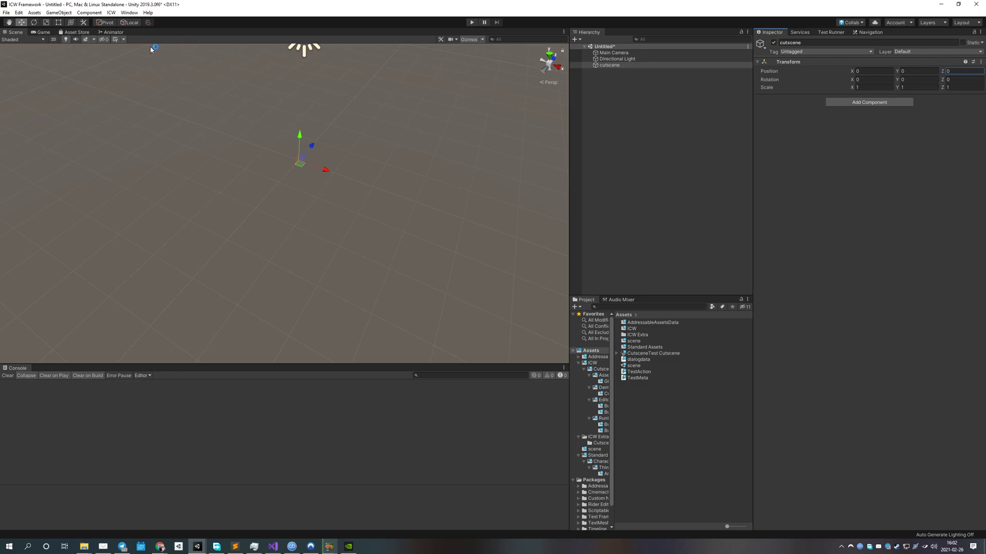
Open the Cutscene Editor for the cutscene object and save its new cutscene asset as "test cutscene"
left_click(112, 13)
mouse_move(131, 22)
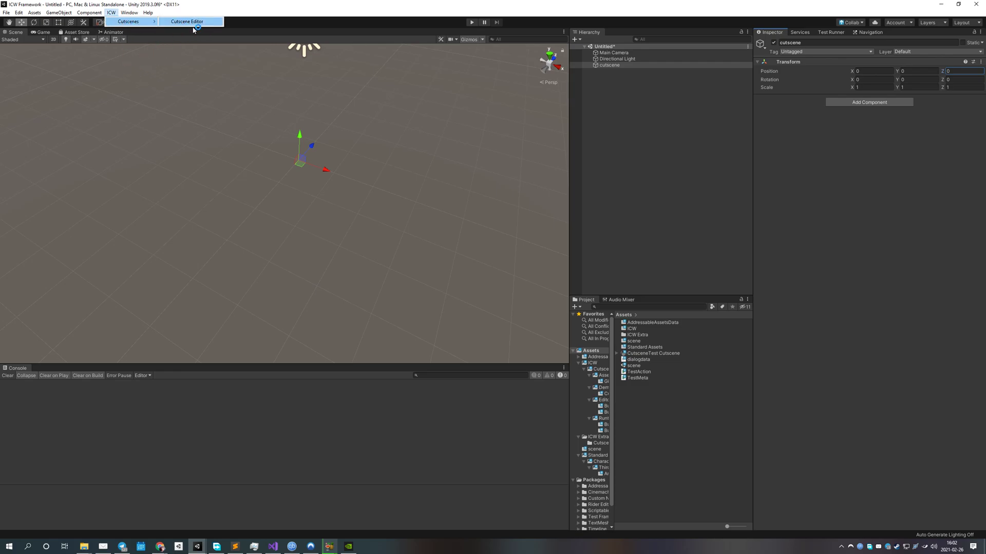
left_click(194, 26)
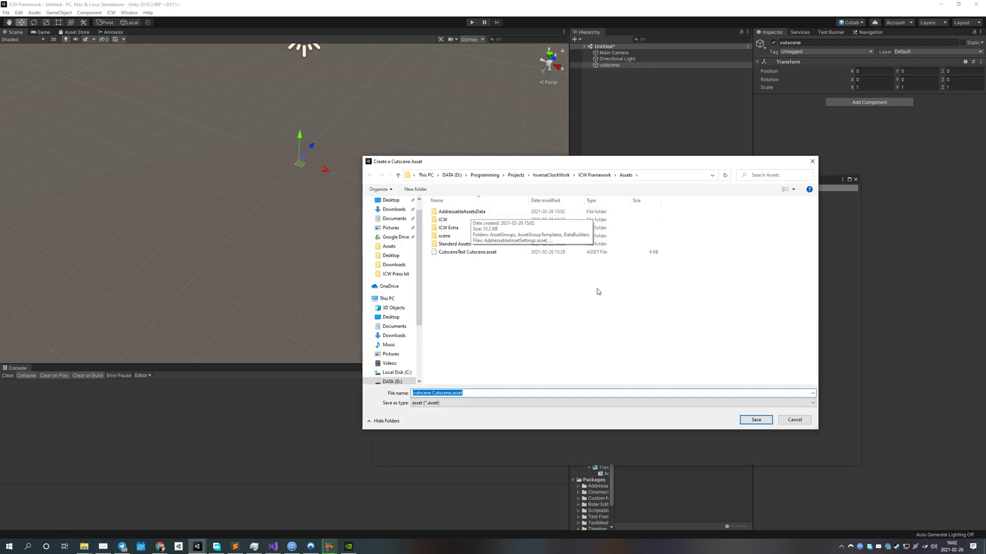
left_click(750, 420)
type("test")
key("End")
key("Left")
key("Left")
key("Left")
key("Left")
key("Left")
key("Left")
key("ctrl+BackSpace")
key("BackSpace")
key("Return")
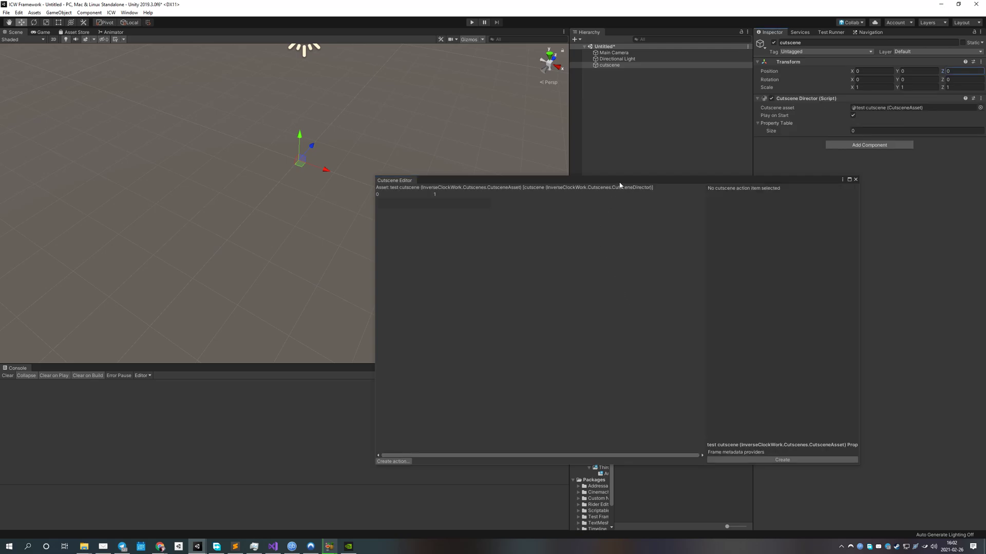
Add a plane to the scene and mark it as static
left_click_drag(620, 181, 473, 217)
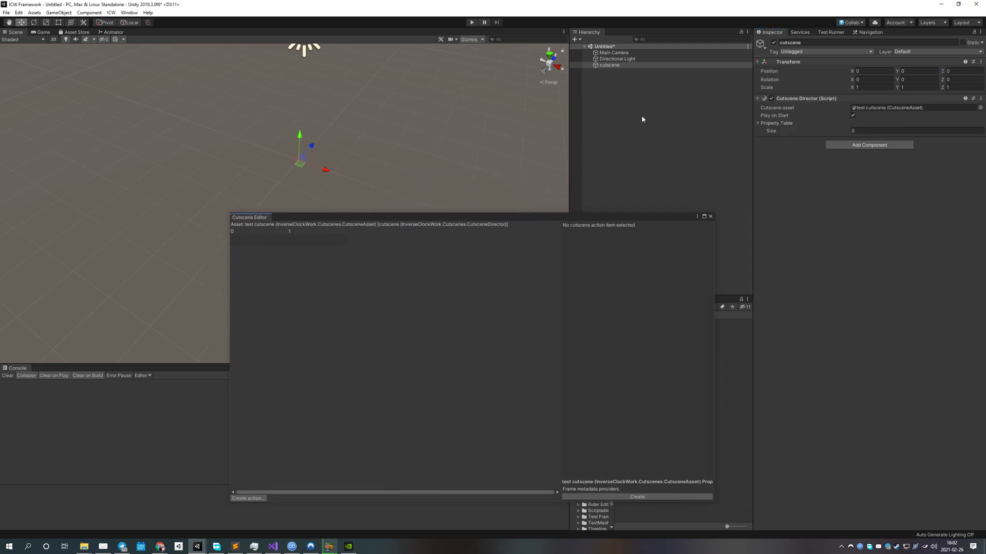
right_click(632, 128)
mouse_move(669, 209)
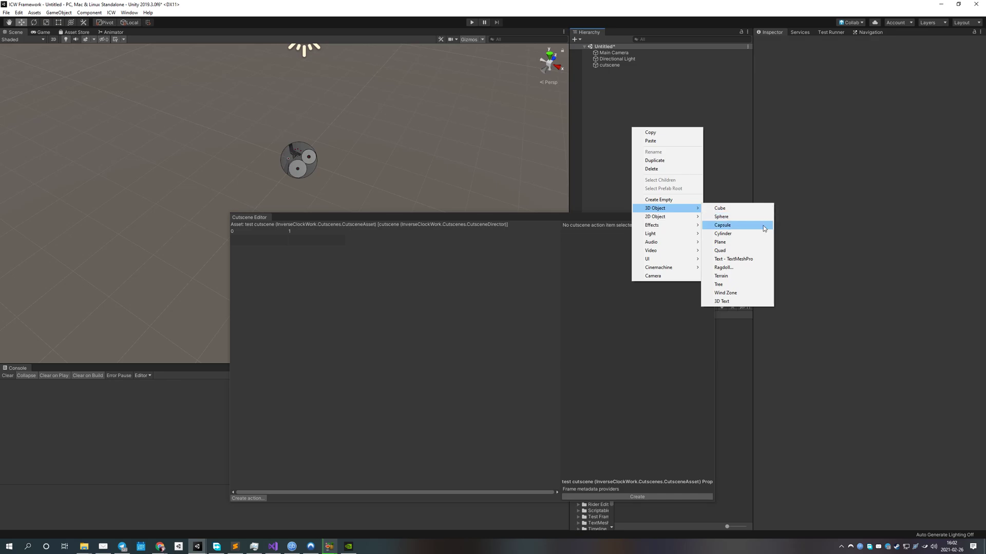
left_click(721, 243)
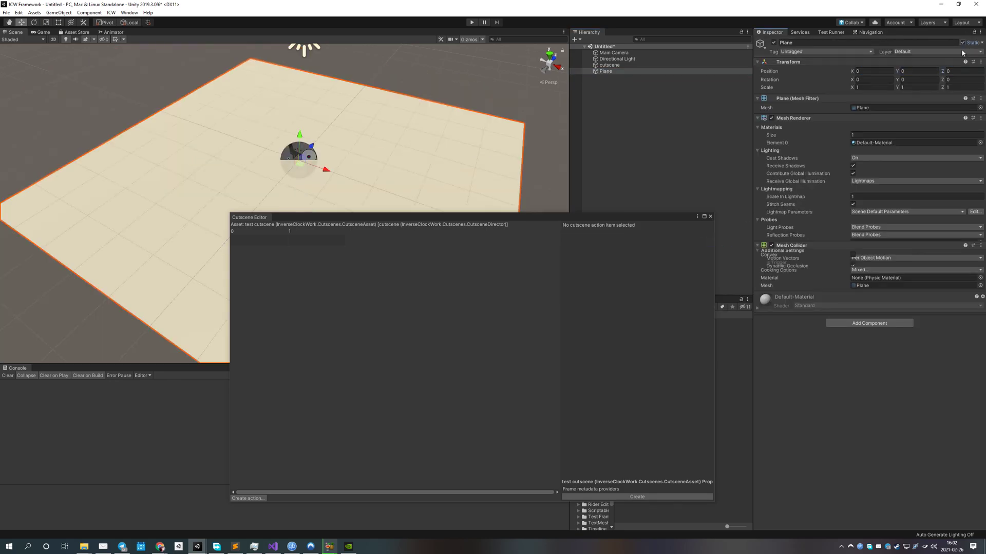
Add a cube to the scene as an obstacle on the plane
left_click_drag(634, 216, 626, 284)
right_click(650, 146)
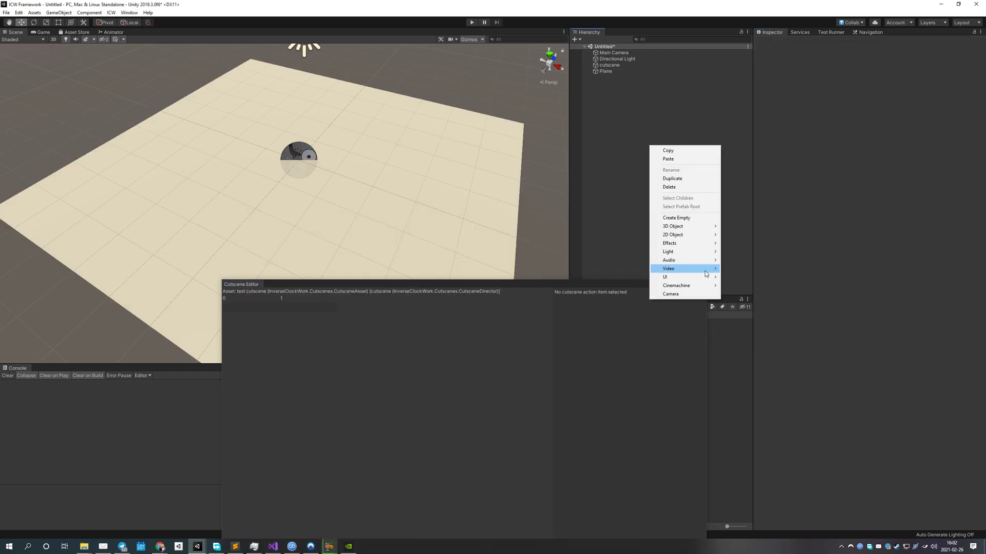
mouse_move(683, 227)
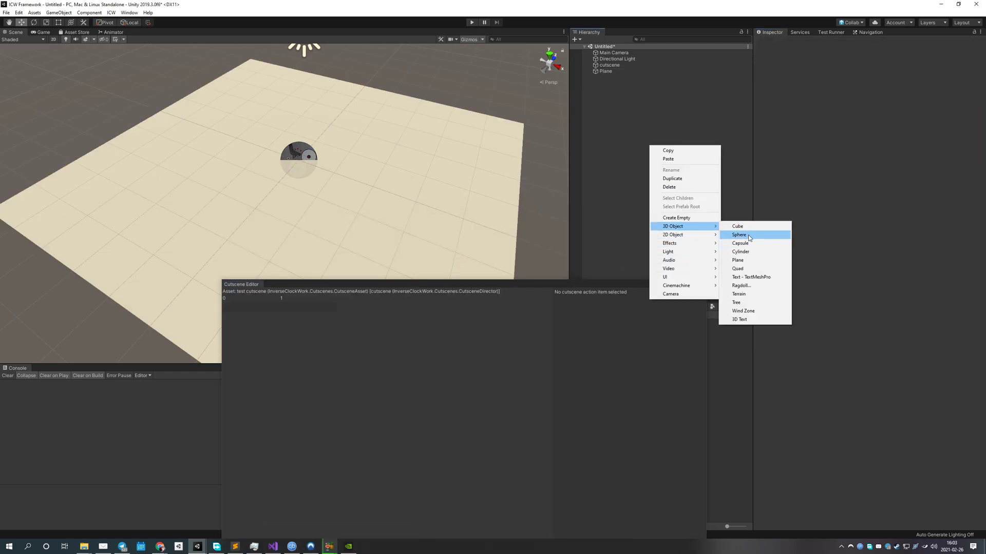
left_click(737, 226)
Place the cube at about 1.47, 0.32, 0.88, scale it to about 2.95 × 1 × 1.73 and make it static
left_click_drag(323, 171, 454, 179)
key("e")
key("r")
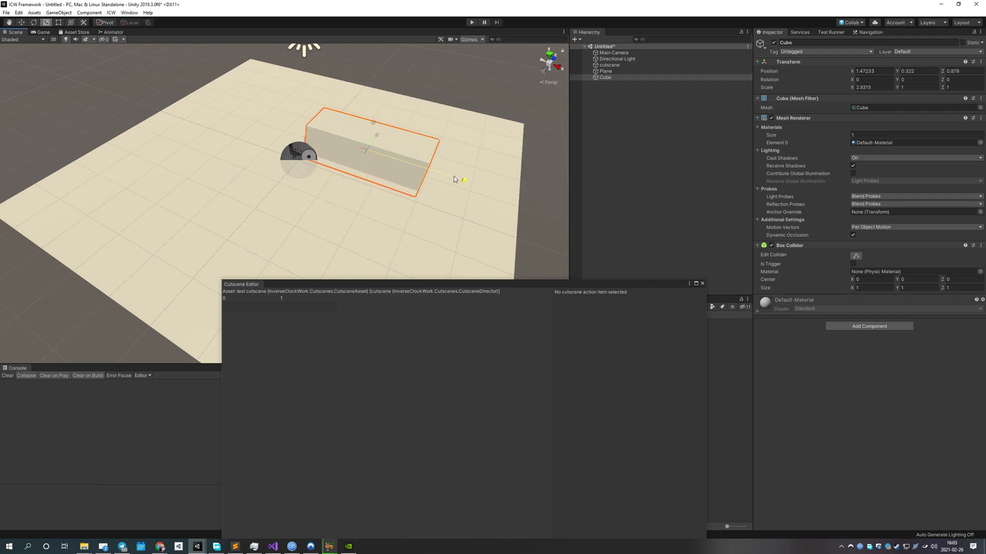
left_click_drag(377, 136, 383, 124)
key("w")
left_click(972, 43)
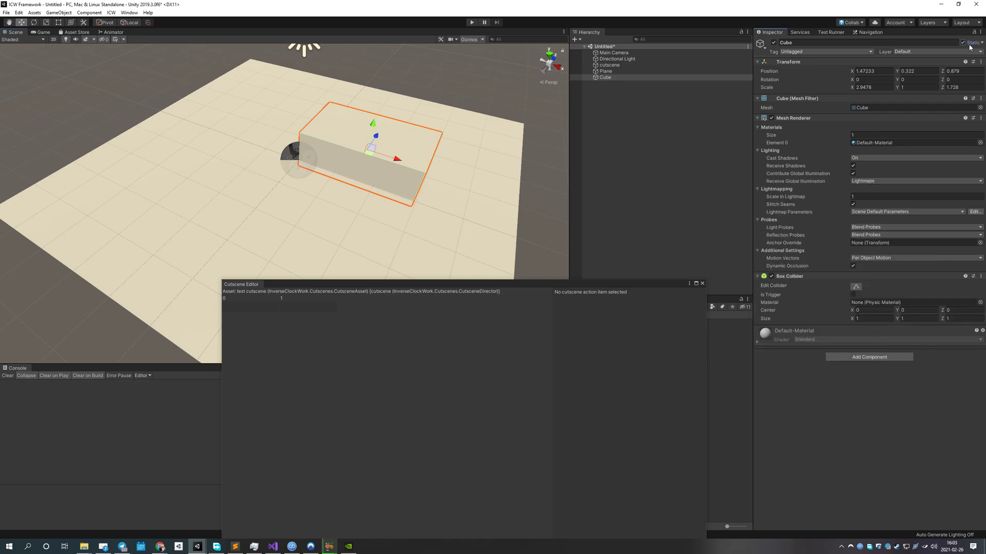
Bake the navigation mesh and save the scene as "test scene"
left_click(867, 32)
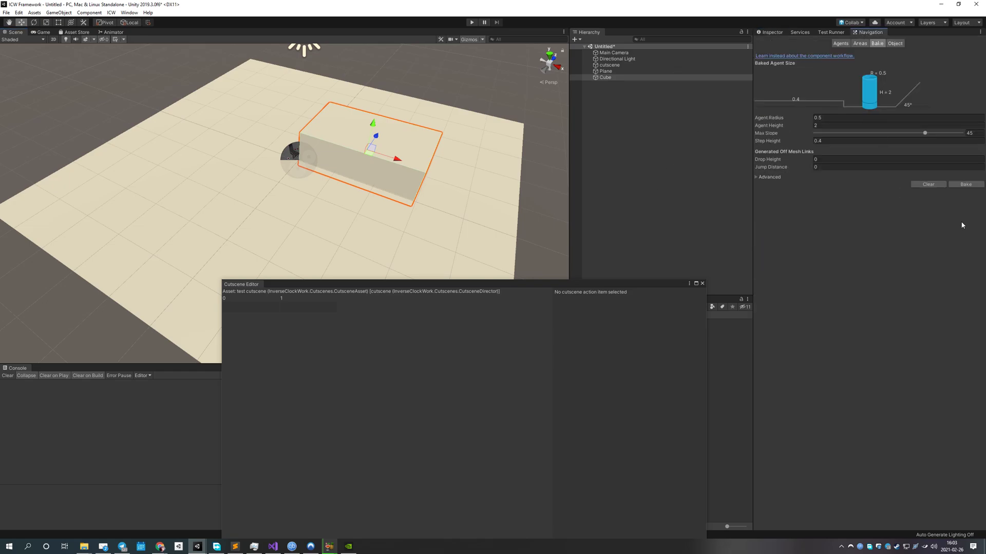
left_click(965, 184)
left_click(514, 289)
type("tets")
key("BackSpace")
key("BackSpace")
type("st scene")
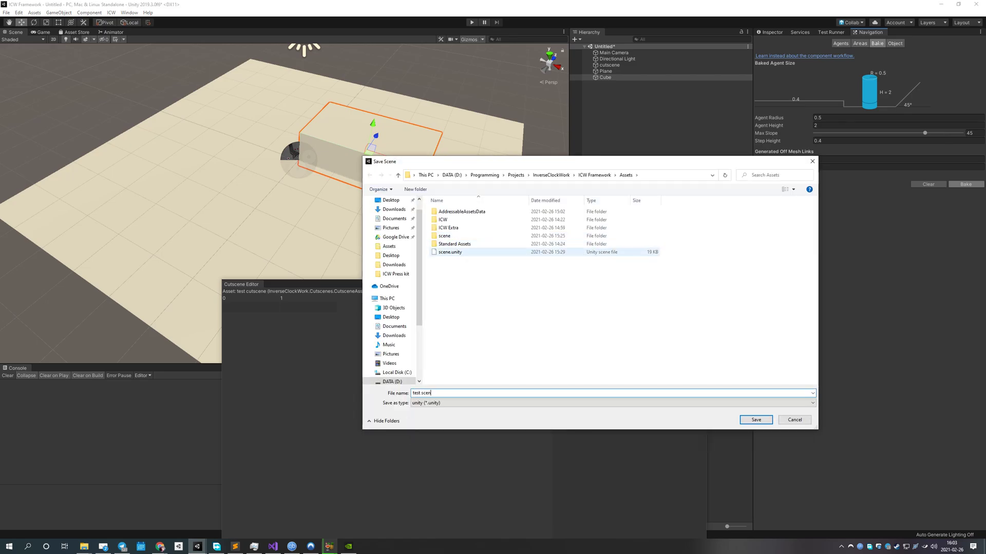
key("Return")
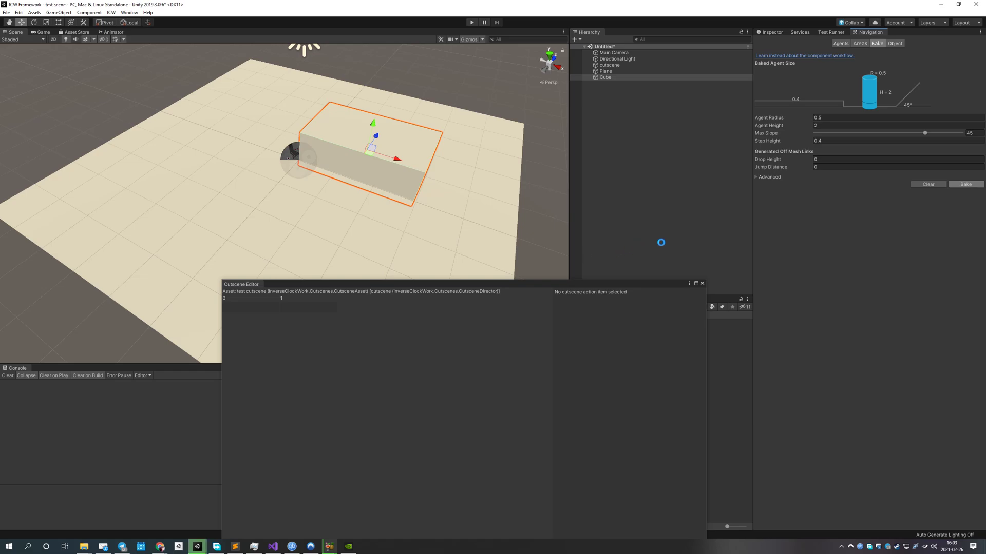
Create another empty game object at the origin and move it along X to about -3.04
left_click(772, 32)
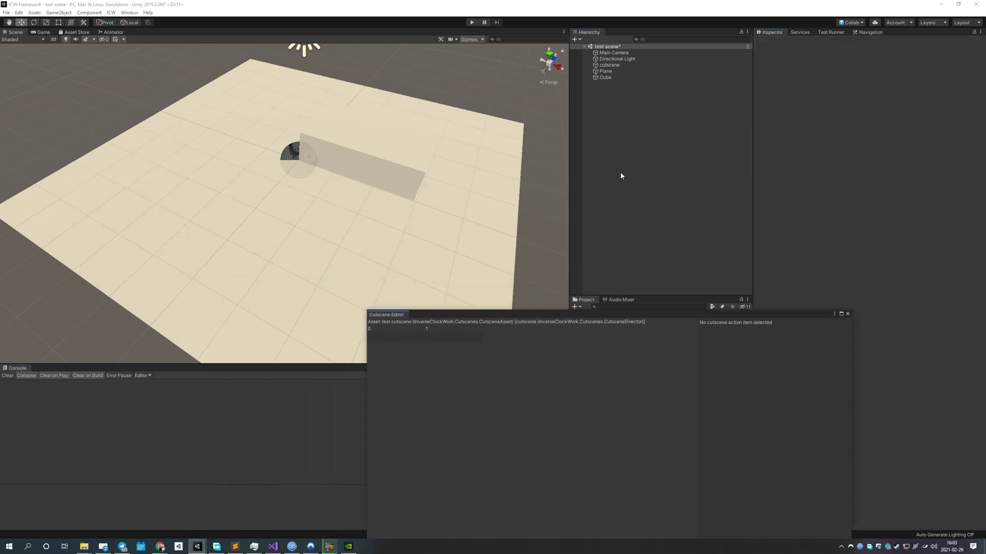
right_click(630, 155)
left_click(647, 227)
type("0")
key("Tab")
type("0")
key("Tab")
type("0")
left_click_drag(327, 171, 235, 138)
Rename the new empty object as Character
left_click(622, 84)
type("Chara")
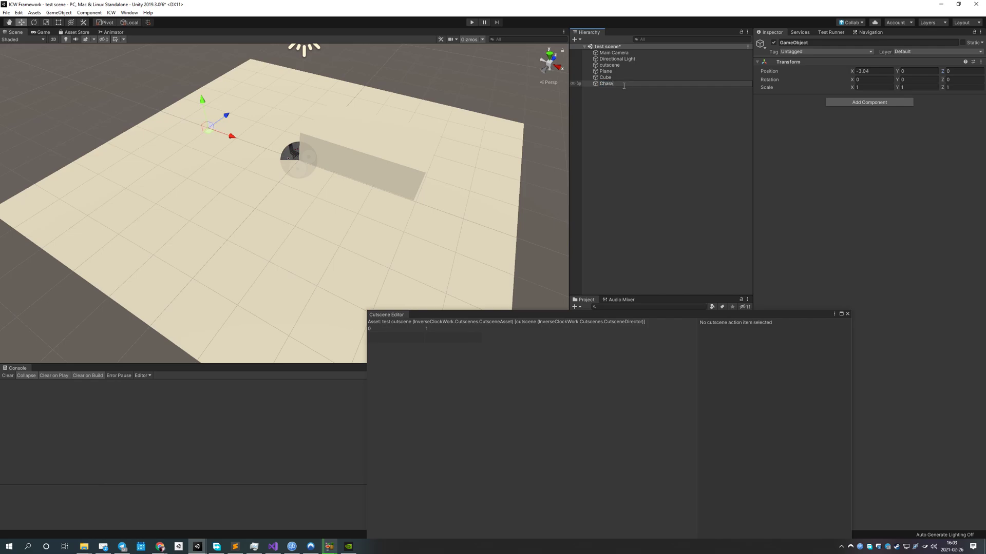
type("cter")
key("Return")
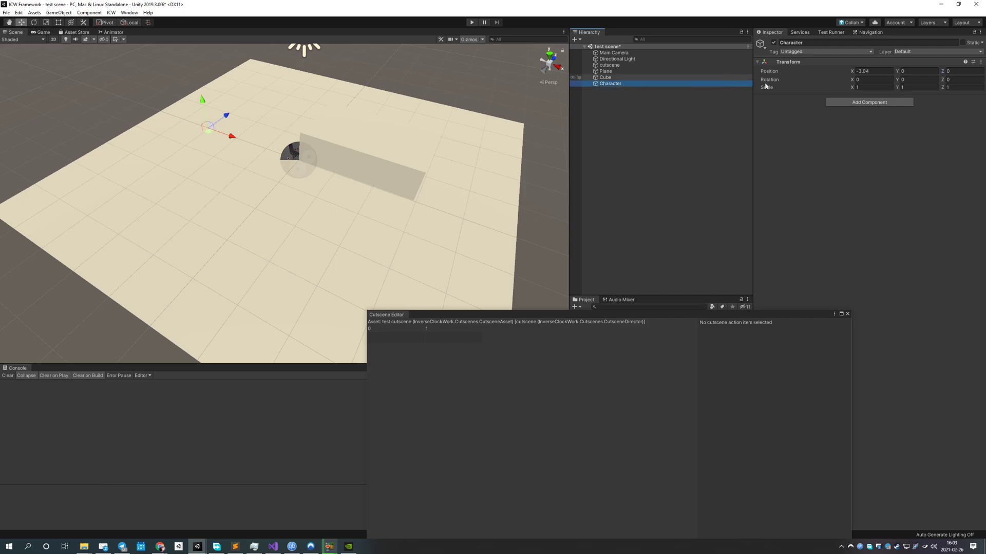
Add a capsule as a child of Character and set its Y position to 1
right_click(632, 88)
mouse_move(673, 166)
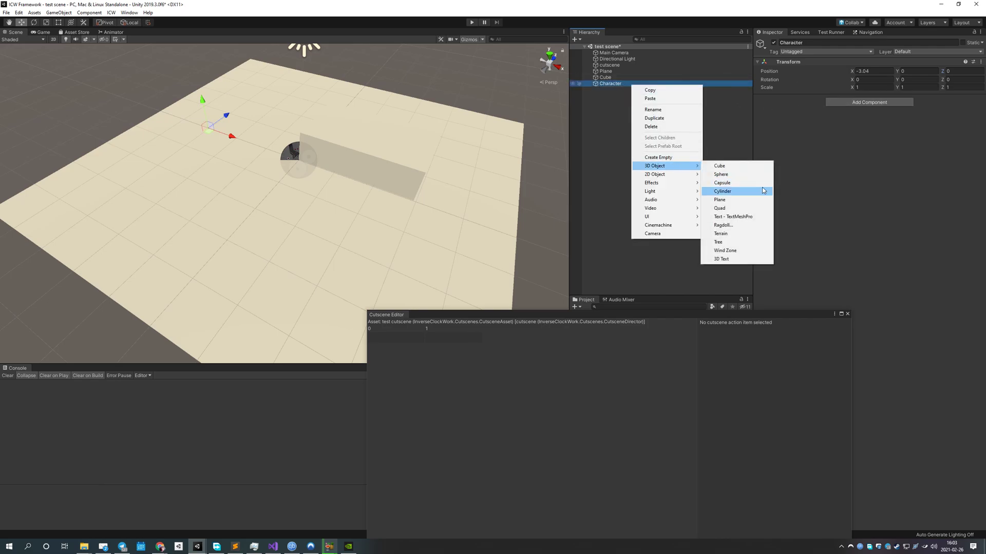
left_click(731, 185)
left_click(916, 72)
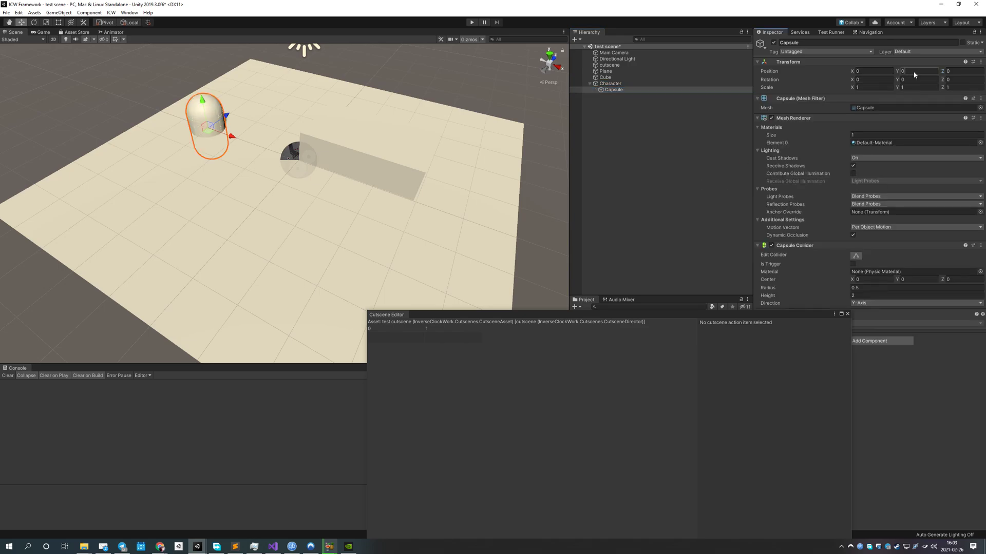
type("1")
Add a Nav Mesh Agent component to the Character object
left_click(627, 90)
left_click(628, 83)
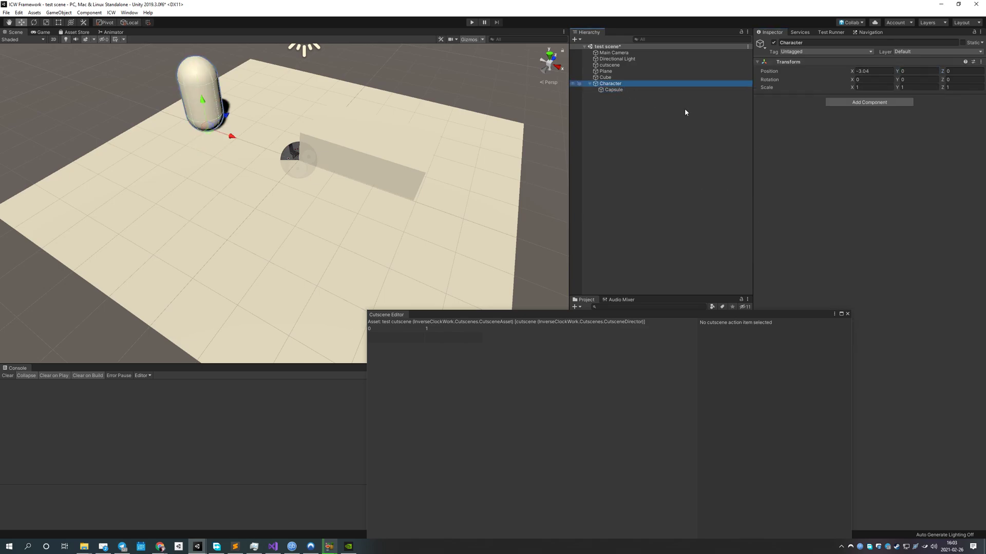
left_click(860, 105)
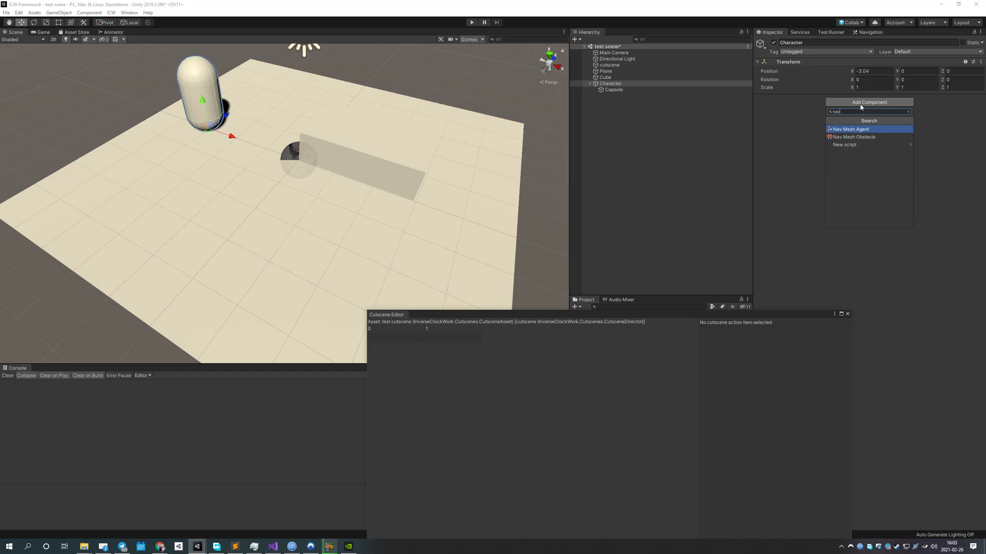
key("Return")
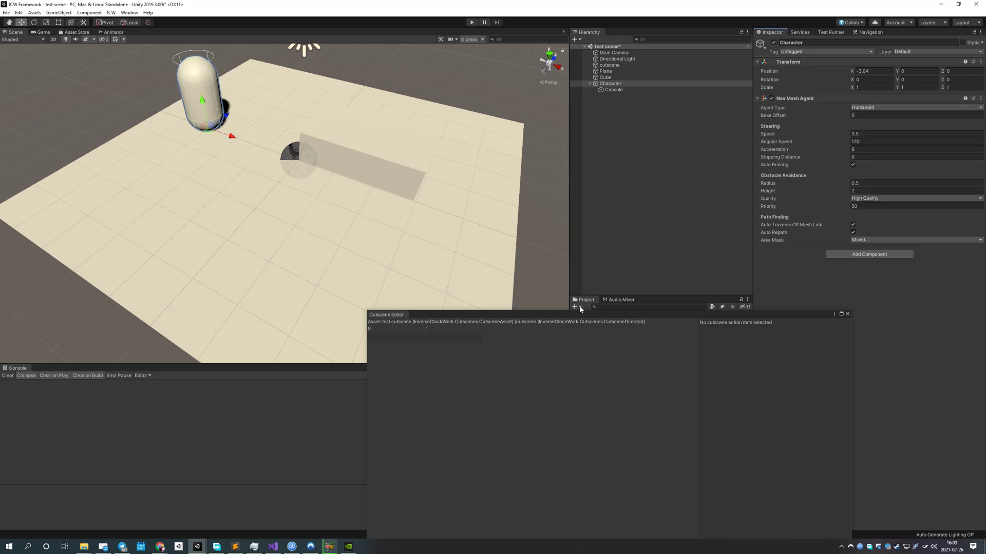
Add an ActionNavigate action in column 0 of the cutscene and assign Character as its agent
left_click_drag(584, 315, 551, 215)
left_click(615, 65)
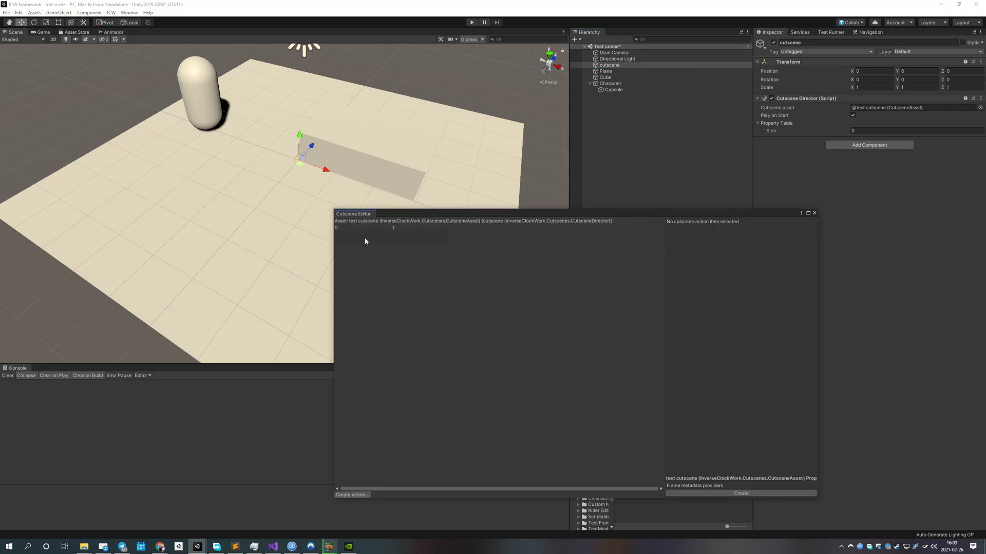
right_click(365, 239)
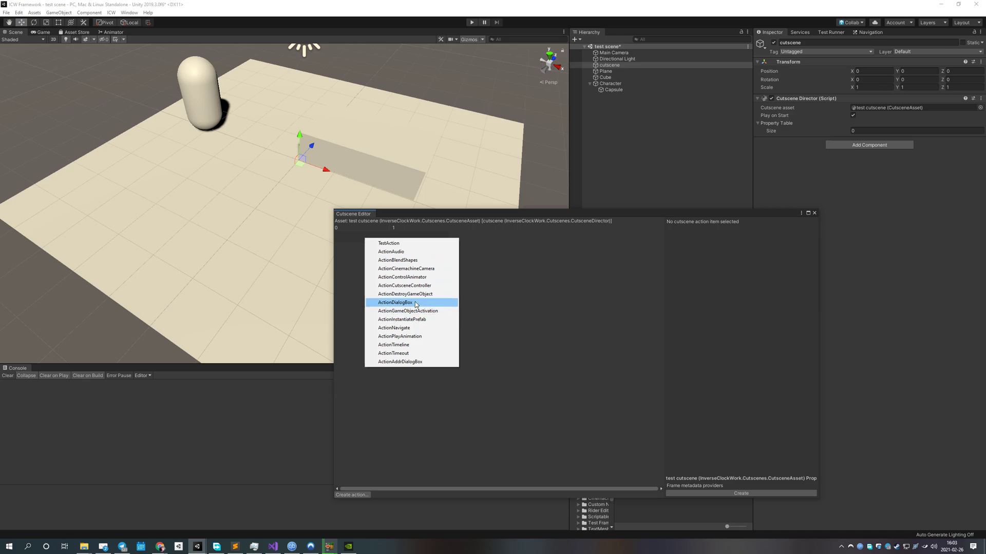
left_click(406, 327)
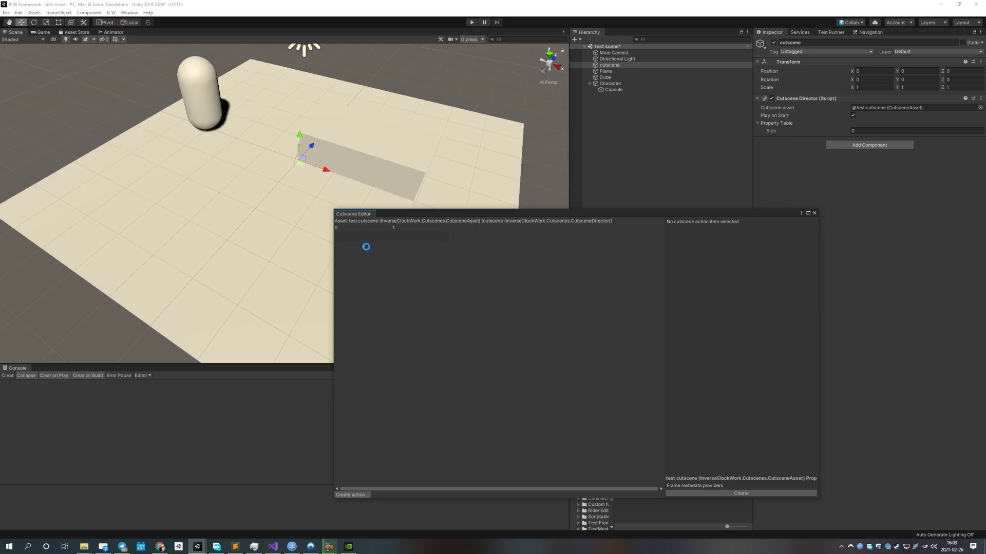
left_click(360, 240)
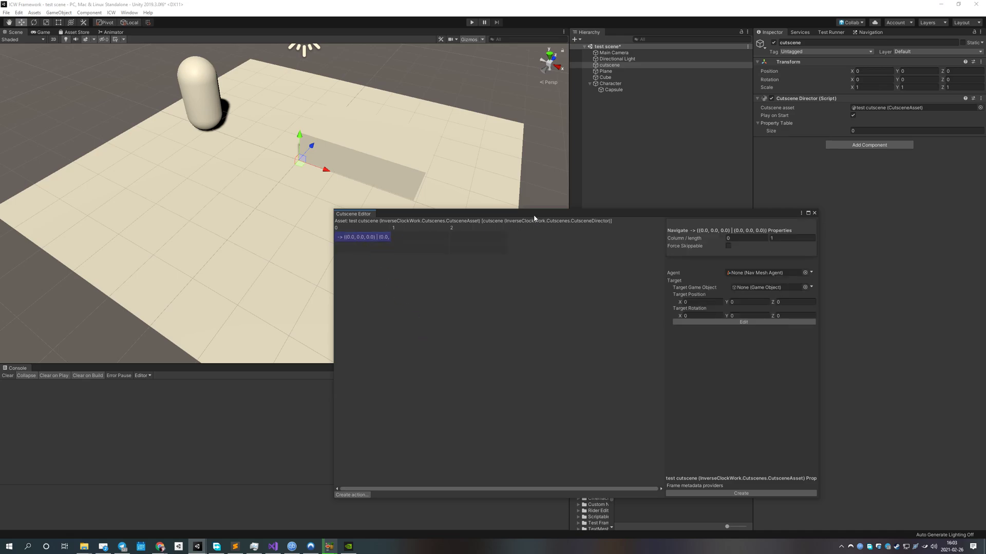
left_click_drag(534, 217, 480, 243)
left_click_drag(614, 84, 696, 306)
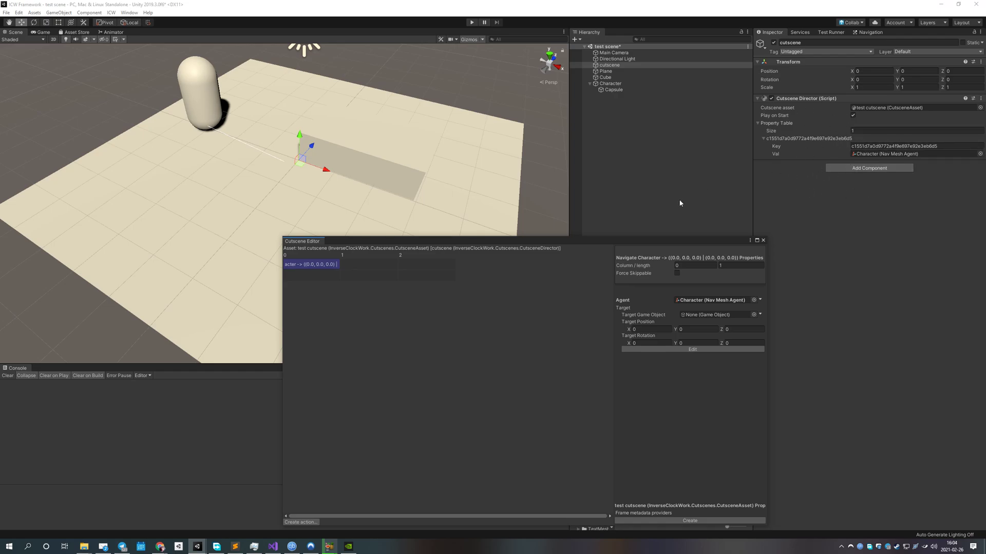
Edit the navigate action's target in the scene, placing it past the cube at about X 3.69, Y 0, Z 0.82
left_click_drag(593, 242, 543, 220)
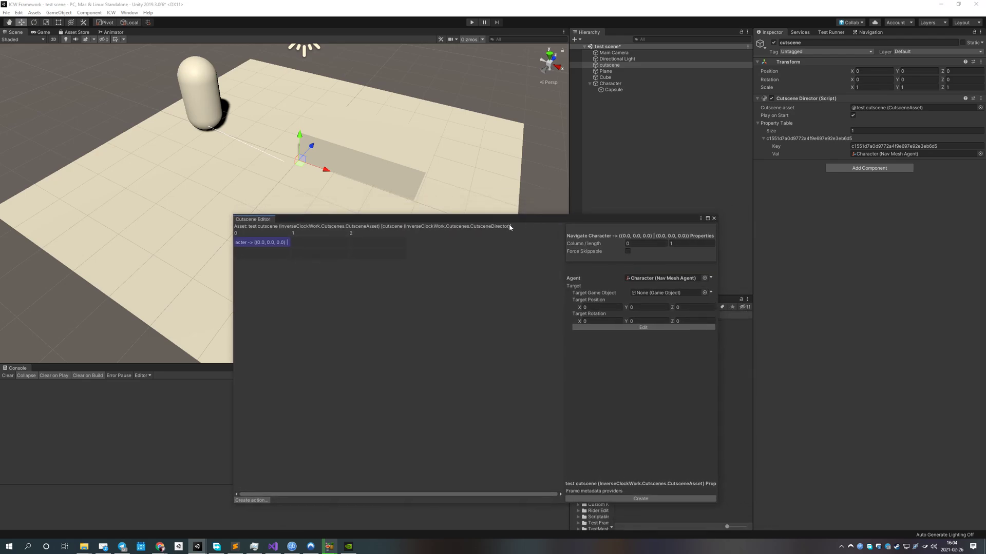
left_click(650, 328)
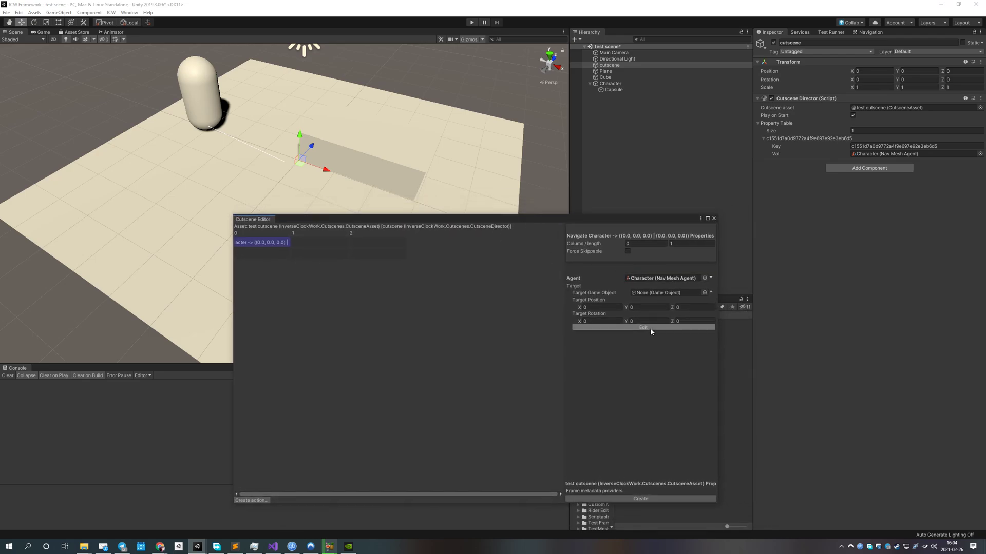
mouse_move(334, 178)
left_mouse_down()
mouse_move(470, 228)
mouse_move(460, 174)
left_mouse_up()
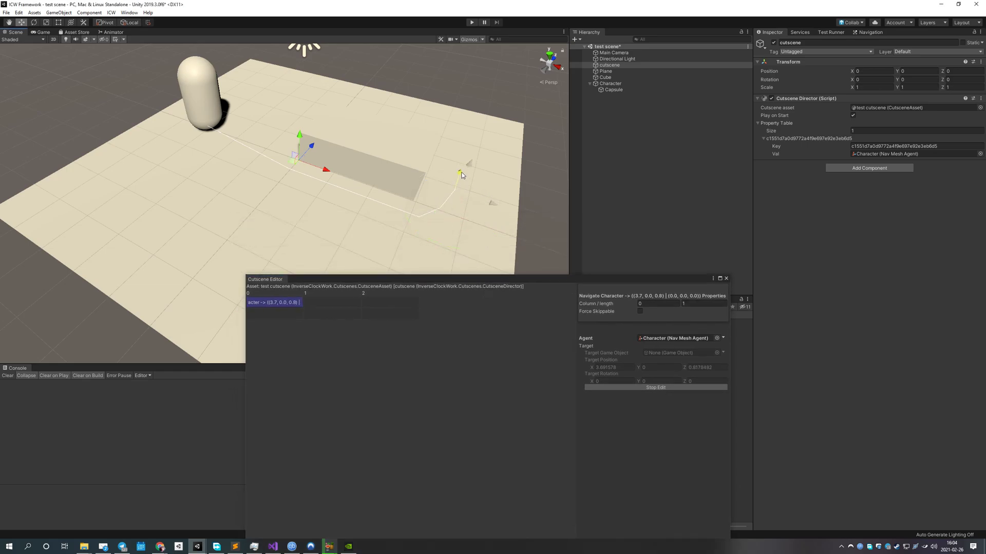
left_click(660, 388)
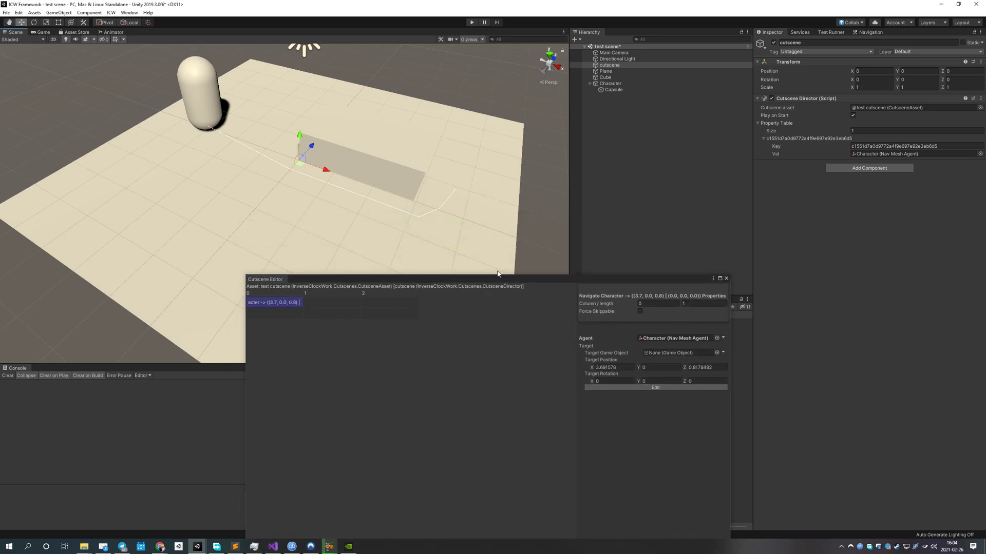
left_click_drag(505, 281, 652, 202)
right_click(482, 222)
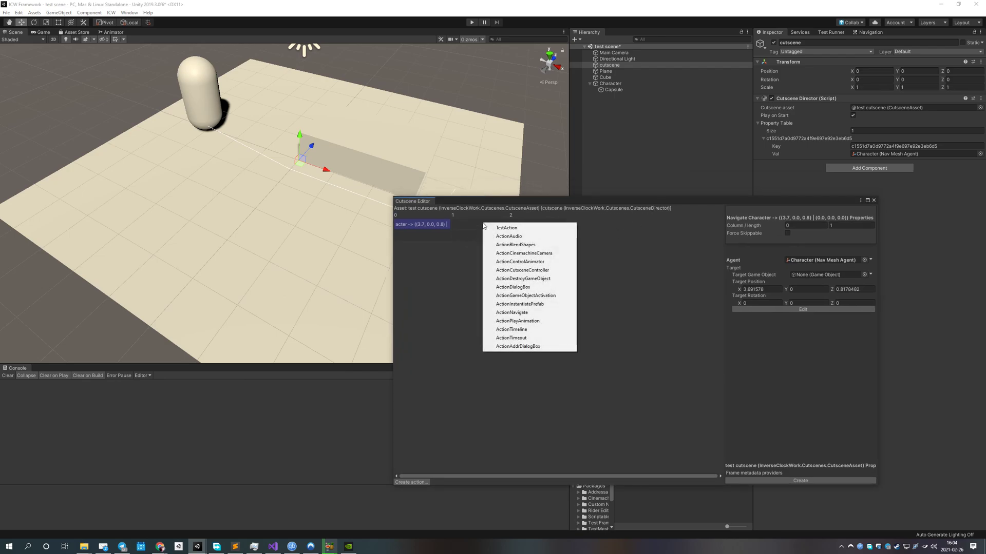
left_click(649, 296)
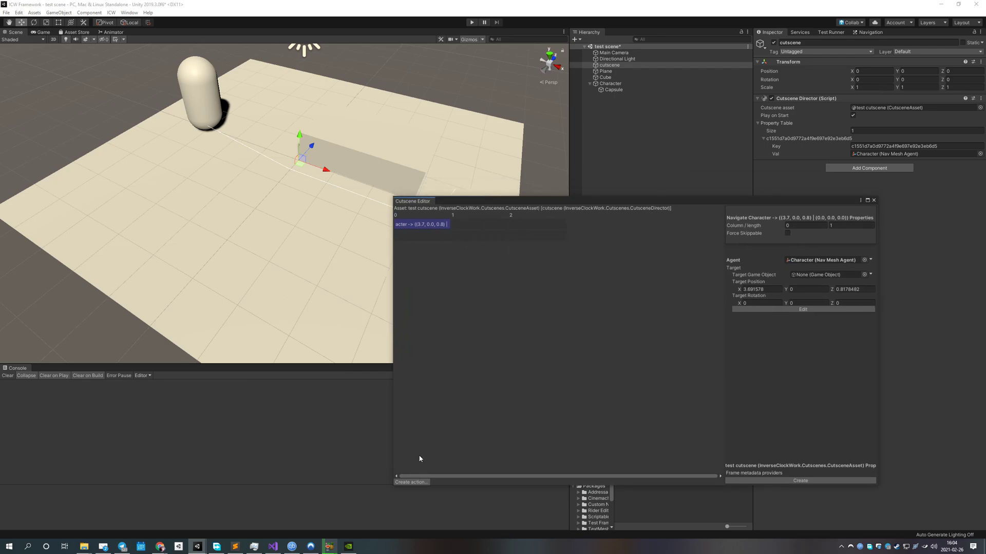
Add a second ActionNavigate action in column 1 of the cutscene and assign Character as its agent
left_click(422, 482)
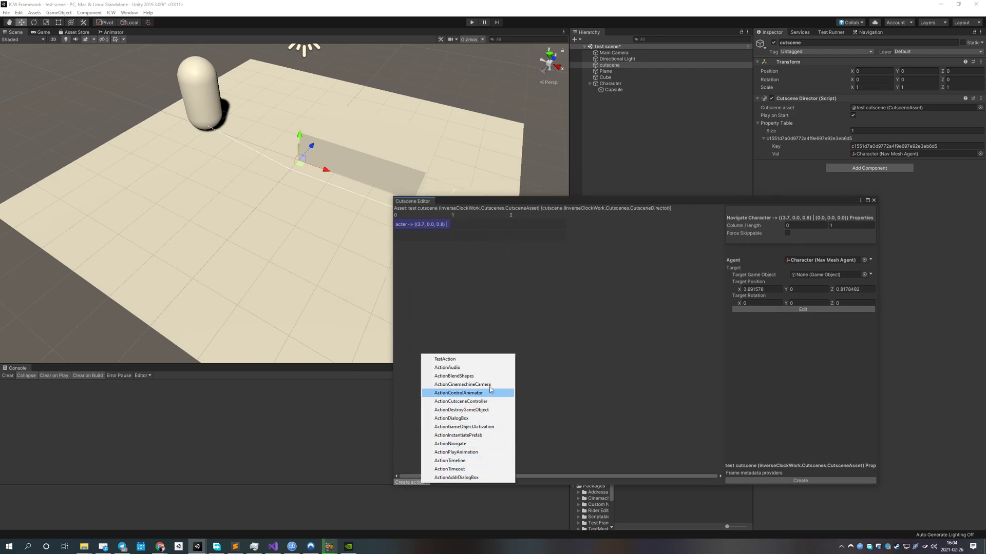
left_click(472, 445)
left_click(485, 226)
left_click_drag(610, 84, 815, 260)
Edit the second navigate action's target in the scene, placing it at about X -1.17, Y 0, Z -3.54, and finish the target editing
left_click(809, 310)
left_click_drag(317, 145, 251, 186)
left_click_drag(240, 276, 188, 247)
left_click_drag(506, 201, 562, 217)
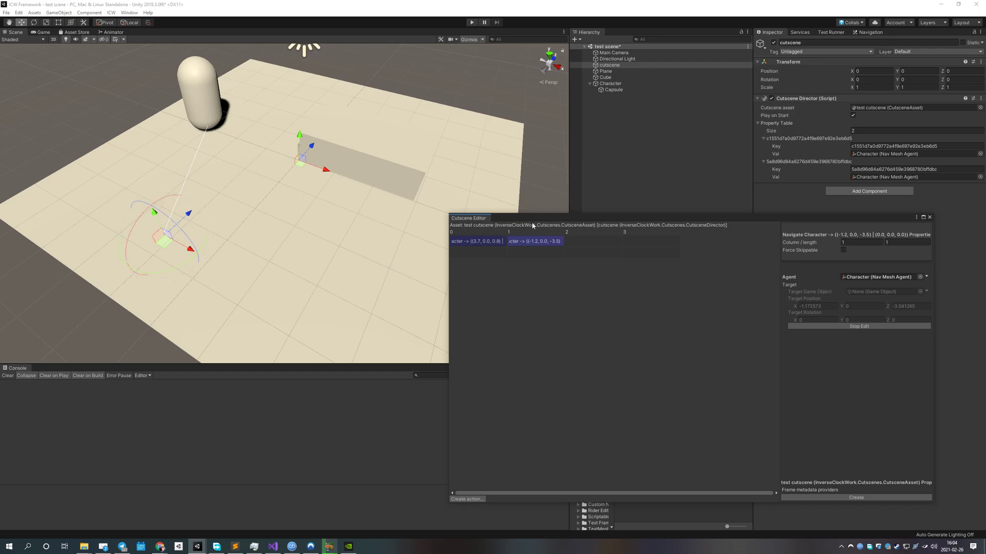
left_click_drag(531, 221, 498, 225)
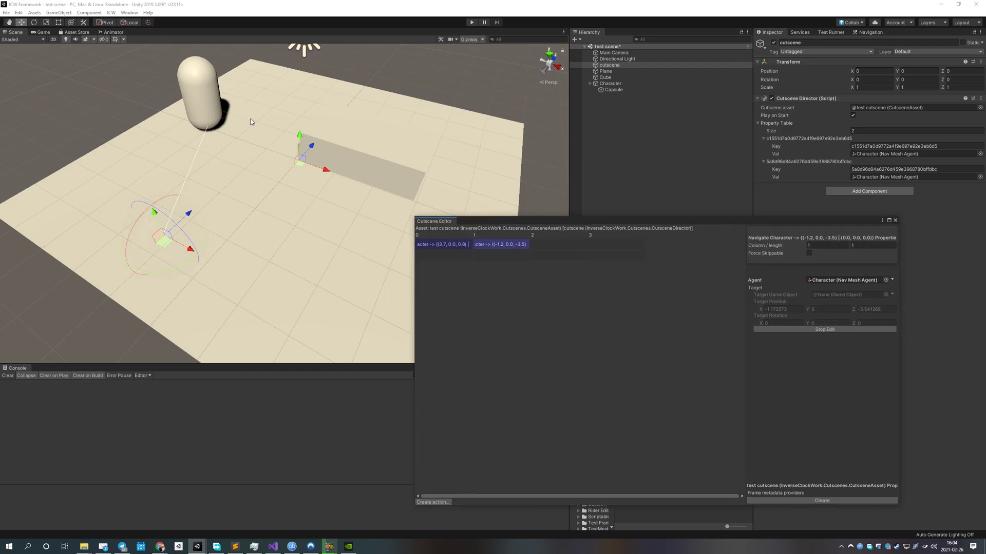
left_click_drag(515, 222, 627, 266)
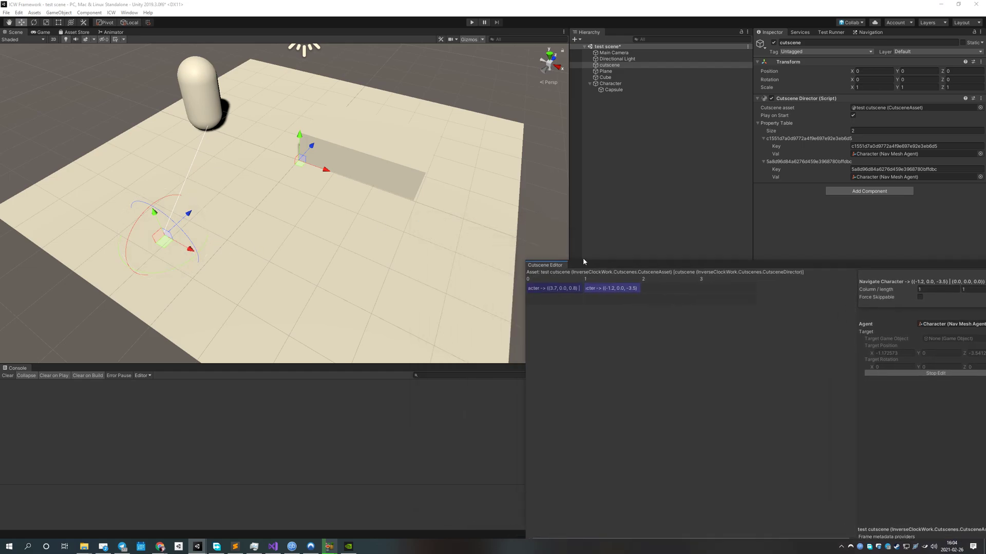
left_click(560, 290)
left_click(606, 286)
left_click_drag(604, 268, 472, 206)
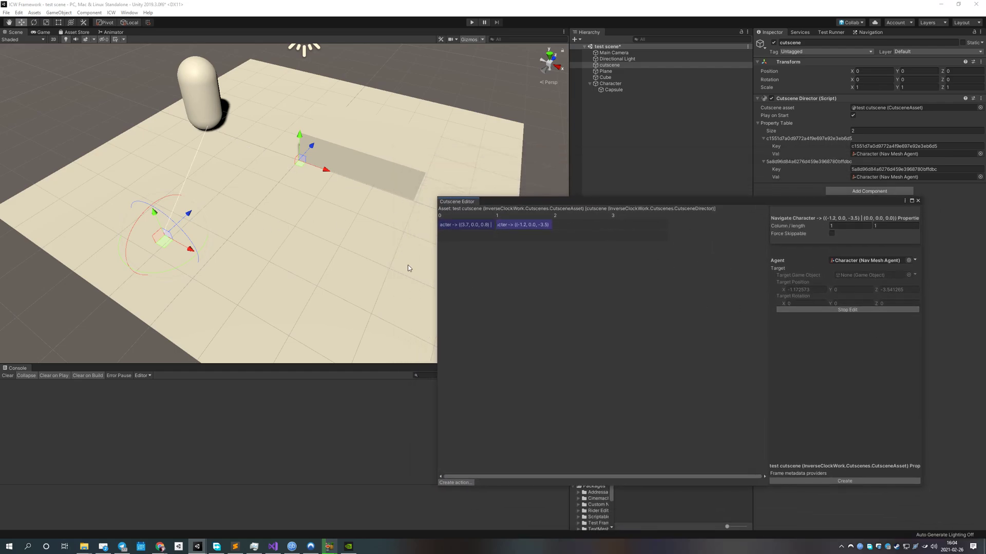
left_click(842, 311)
left_click(843, 310)
left_click(839, 310)
Create an empty game object in the scene and name it "destination point"
right_click(633, 130)
left_click(654, 184)
type("t")
type("estination p")
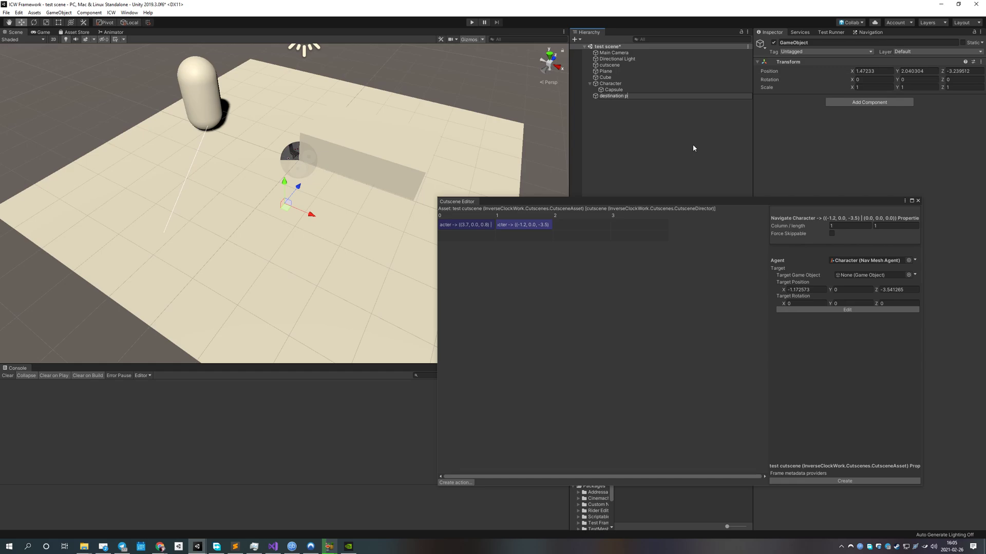
type("iint")
key("Return")
Zero the destination point's position and move it along the plane to about X -2.7, Y 0, Z -3
left_click(872, 70)
type("0")
key("Tab")
type("0")
key("Tab")
type("0")
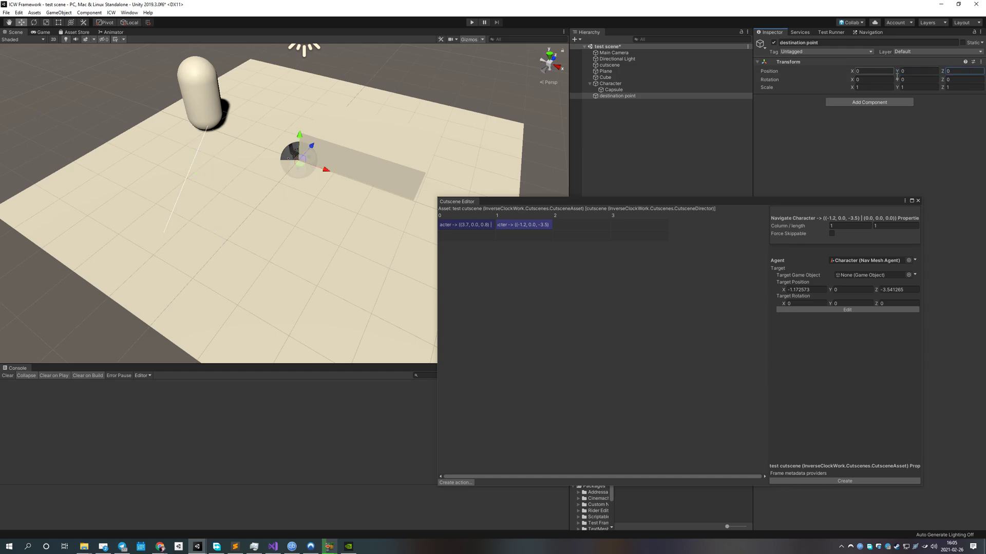
left_click_drag(325, 174, 149, 175)
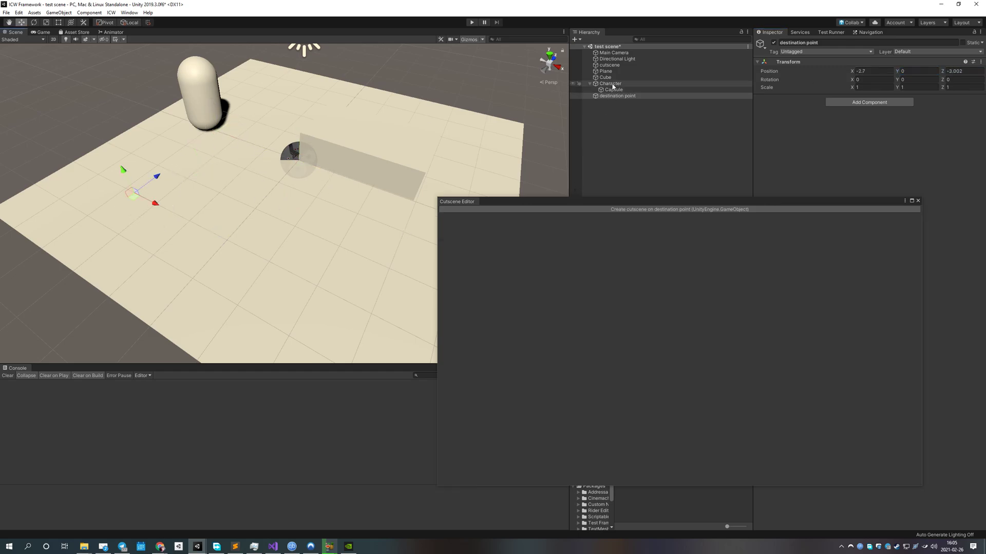
Reselect the cutscene object and set destination point as the second navigate action's target game object
left_click(619, 60)
left_click(610, 65)
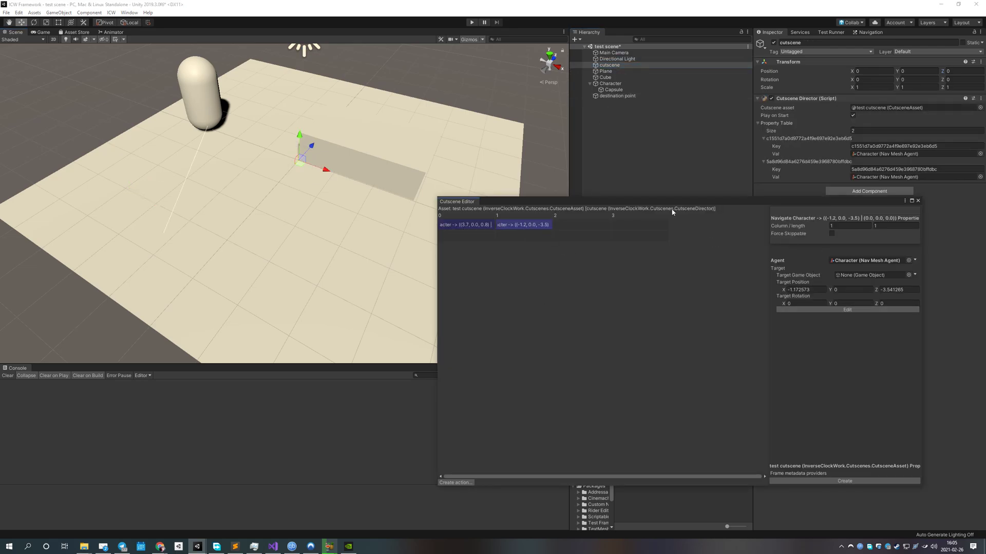
left_click_drag(876, 274, 876, 275)
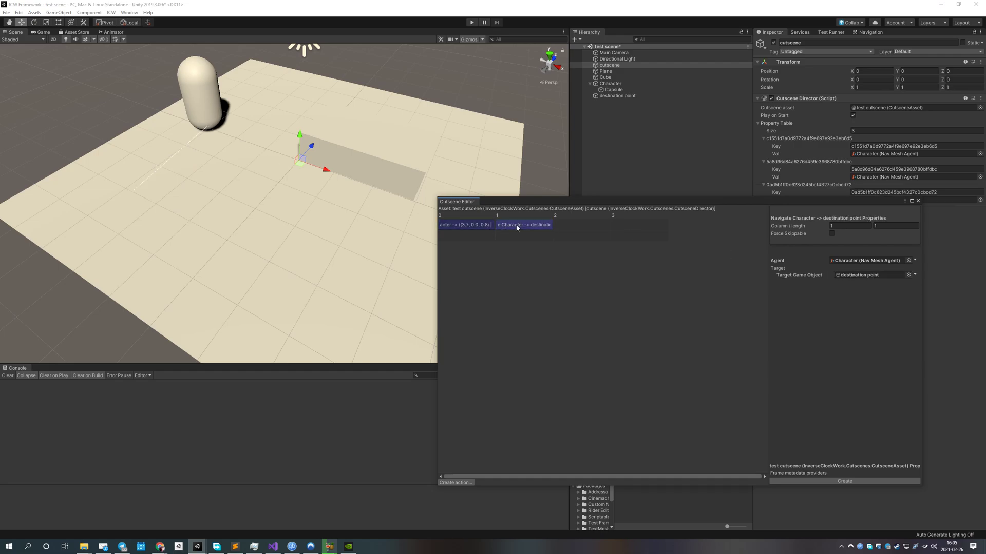
left_click(472, 225)
Save the scene and test the cutscene with both navigate actions in play mode, stopping playback at the end
left_click_drag(626, 201, 649, 222)
key("ctrl+s")
left_click(475, 23)
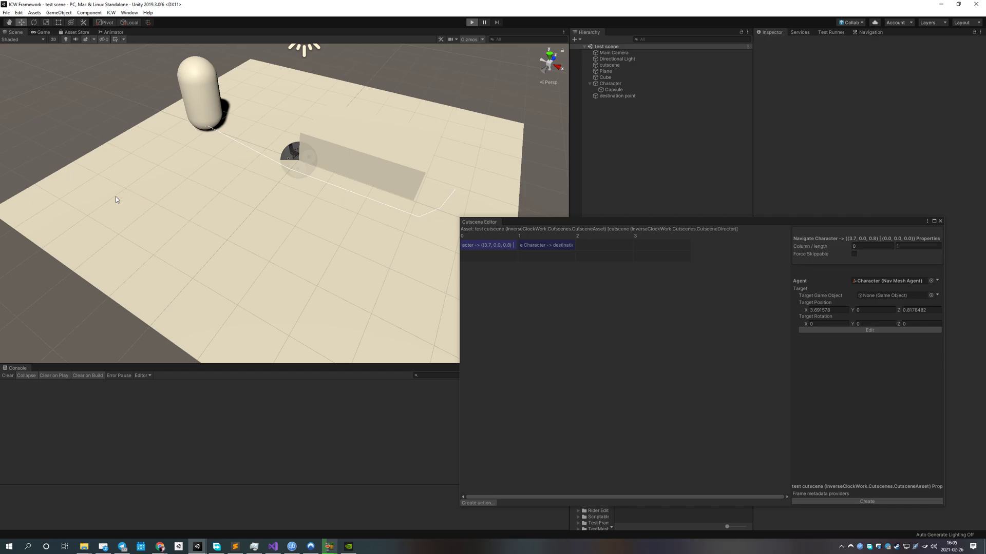
left_click(618, 64)
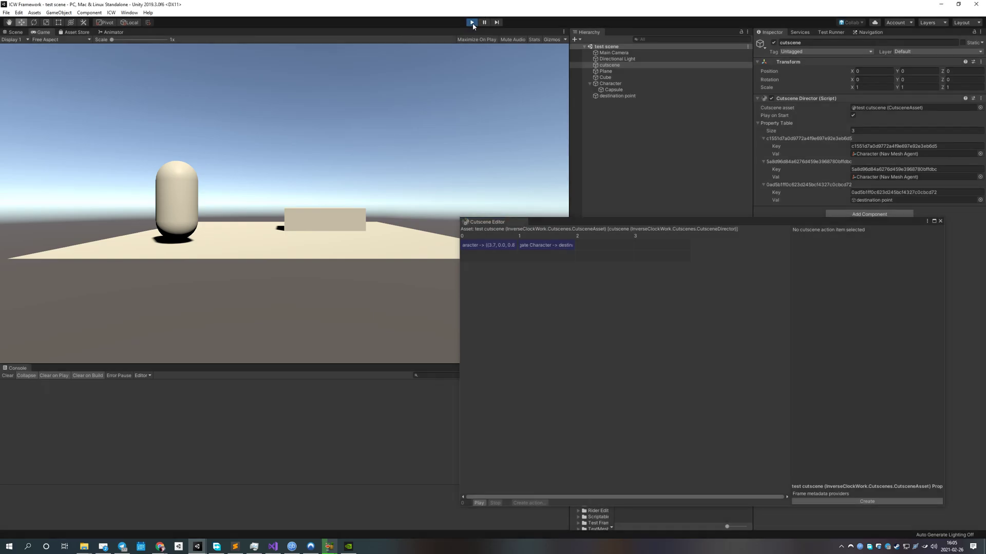
left_click(471, 23)
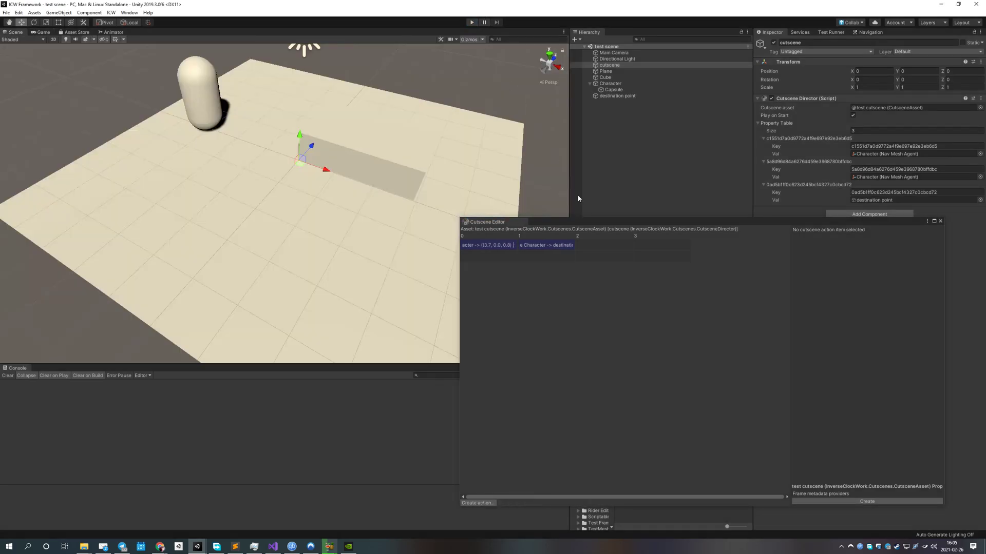
Shift the second navigate action to column 2 and add an ActionDialogBox action in column 1
left_click_drag(590, 224, 536, 212)
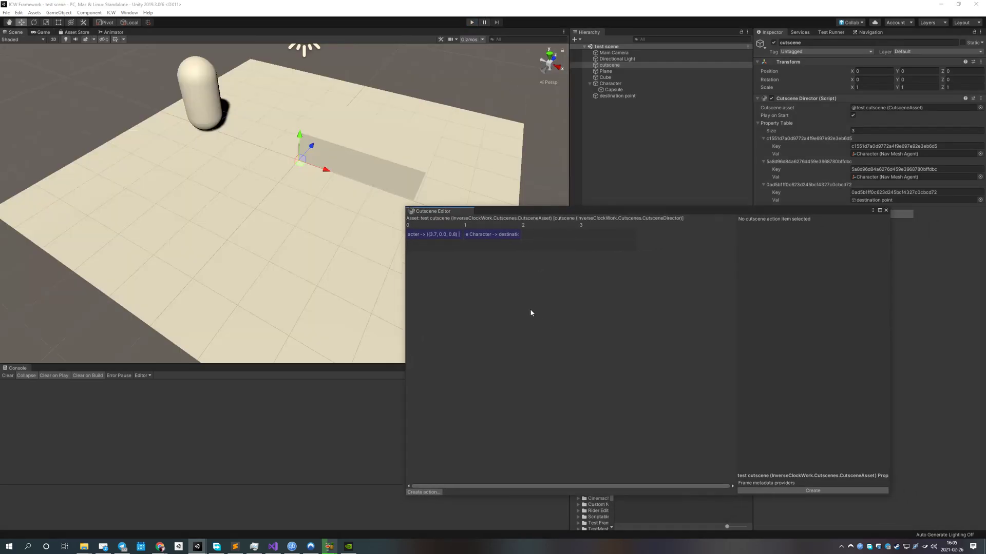
left_click_drag(489, 234, 560, 247)
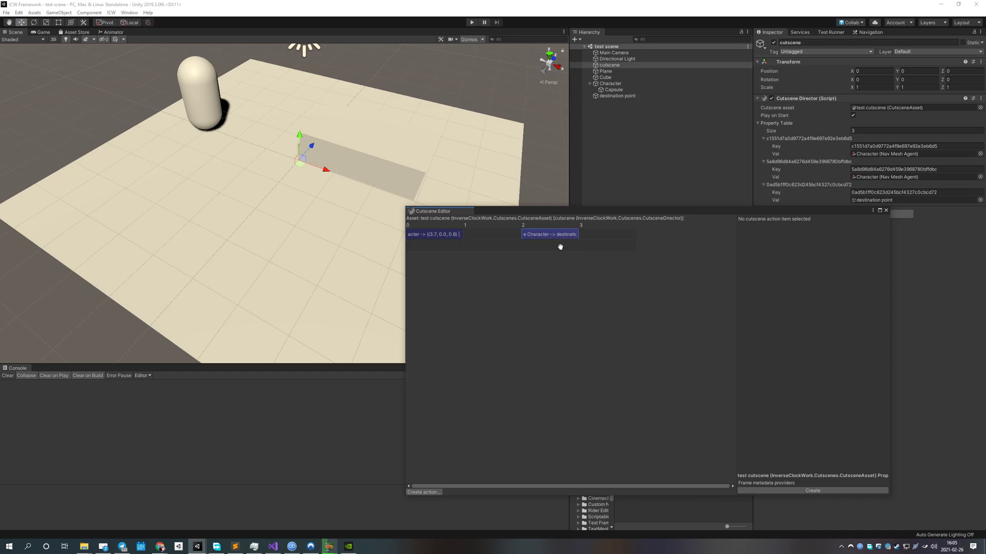
right_click(484, 237)
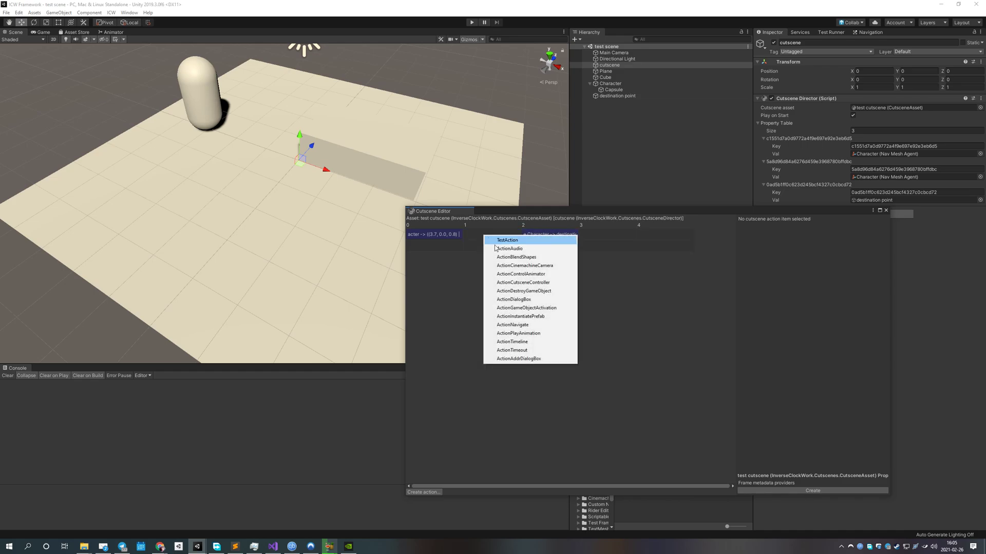
left_click(515, 299)
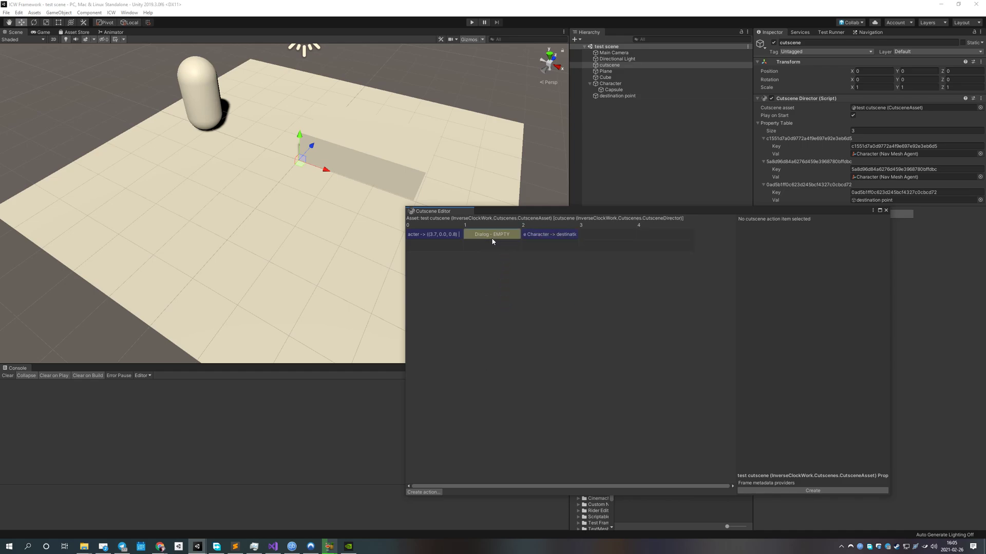
Add a BasicScriptDialogMetaProvider to the cutscene's frame metadata providers and open it for editing
left_click_drag(662, 213, 541, 210)
left_click(694, 487)
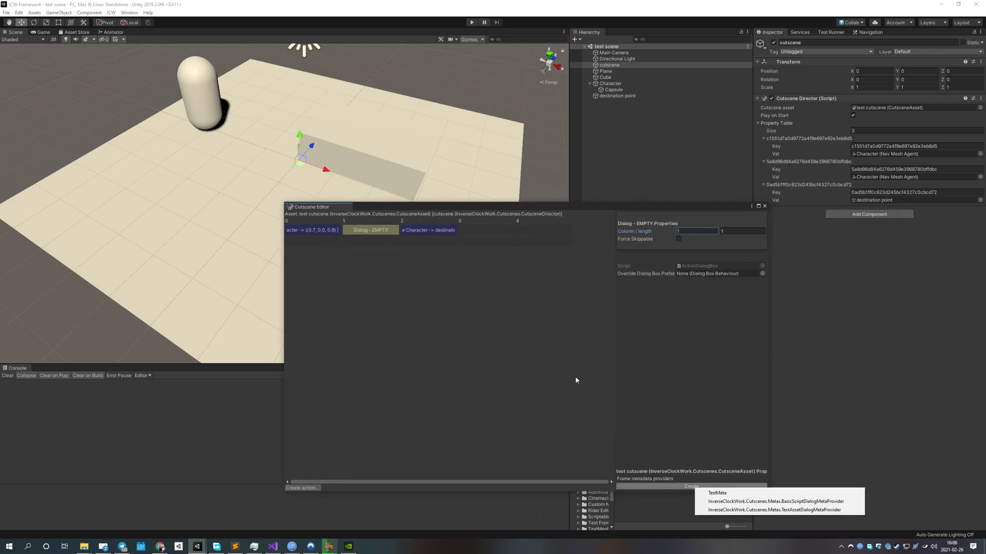
left_click(800, 502)
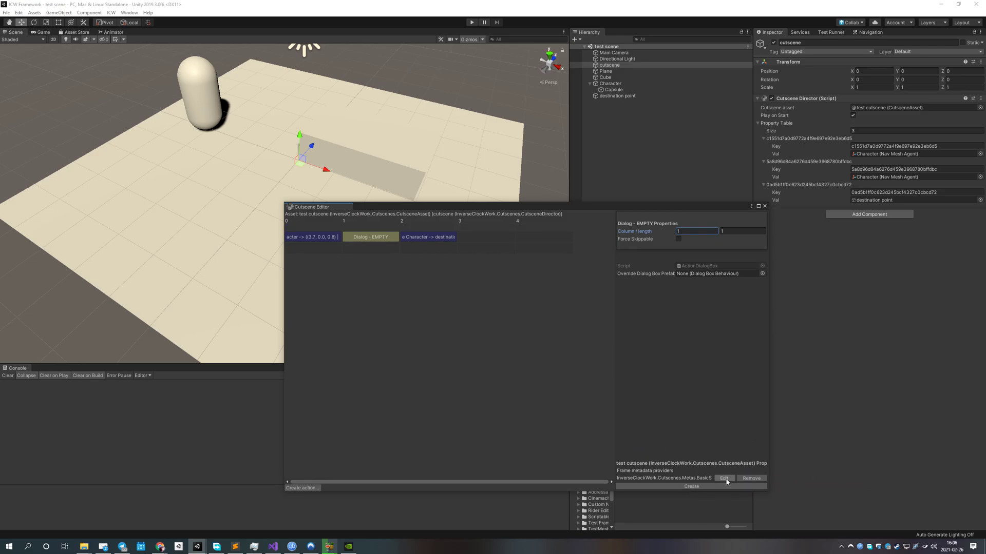
left_click(723, 479)
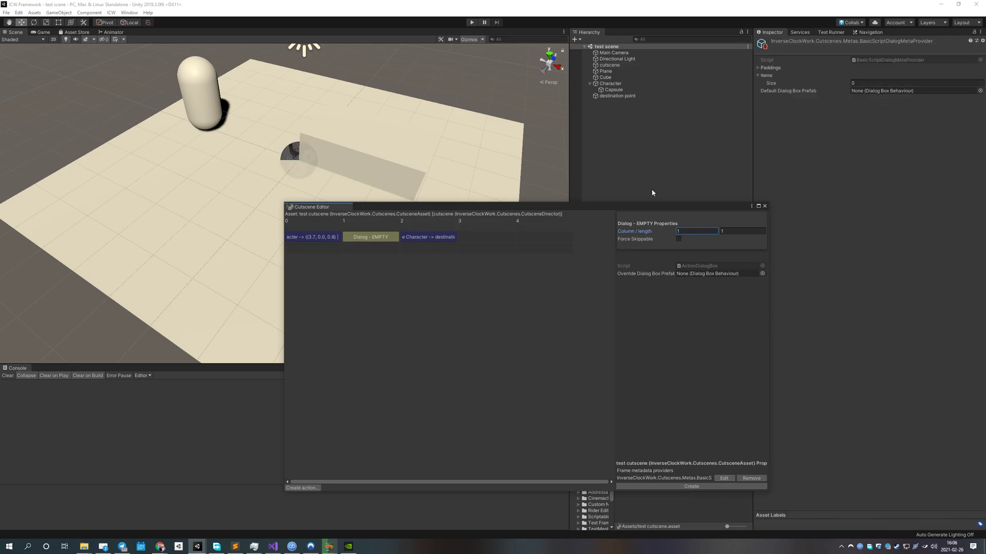
Assign the DialogBox prefab from the ICW Cutscenes Demo folder as the provider's default dialog box prefab
left_click_drag(638, 210, 397, 214)
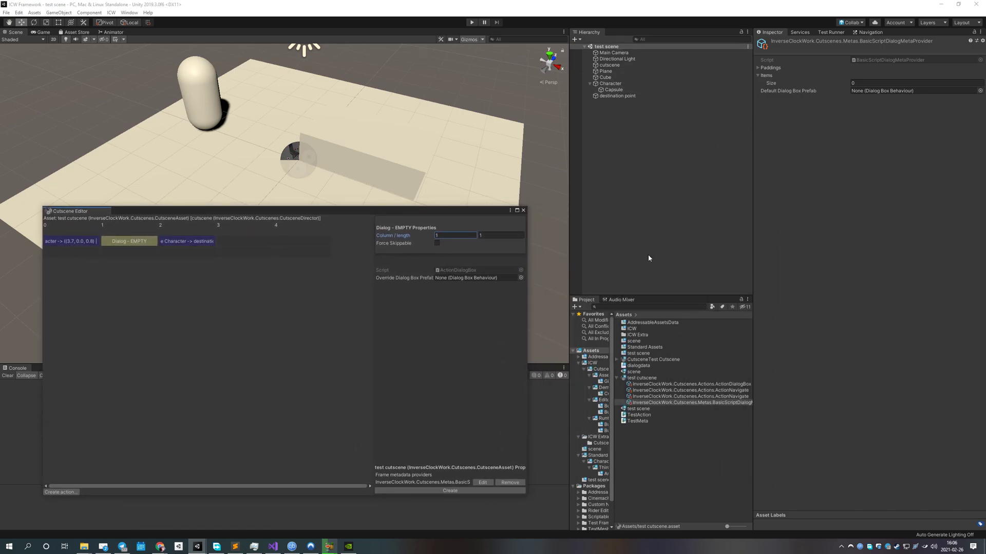
left_click(602, 388)
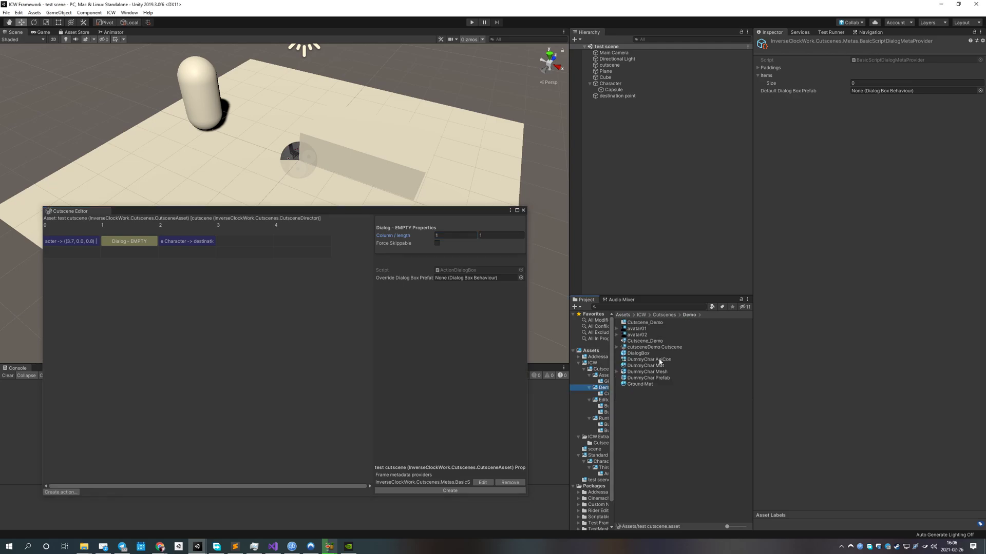
left_click_drag(637, 354, 901, 90)
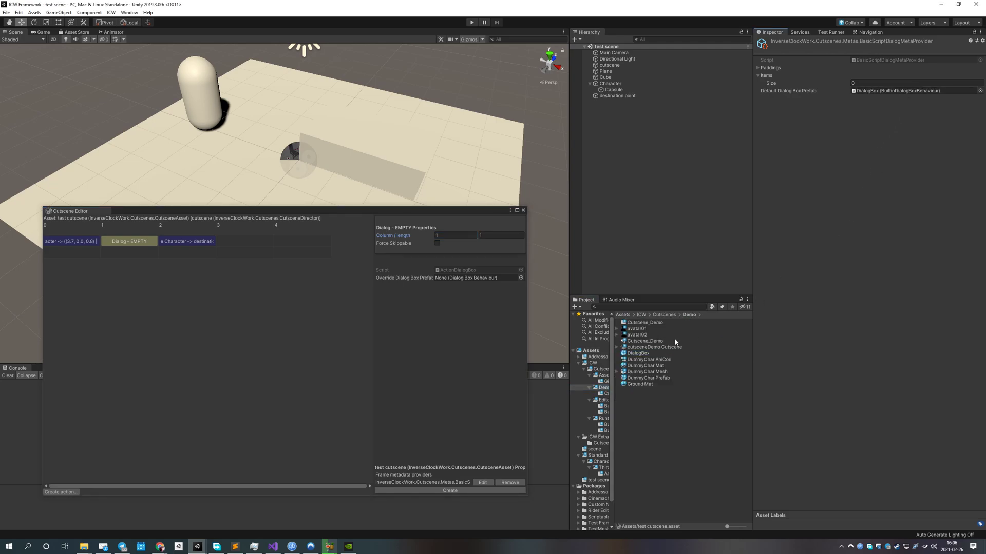
Set the provider's items size to 1, with speaker "Capsule guy" and line "Oh, I forgot my wallet!"
left_click(880, 84)
type("1")
key("Return")
left_click(871, 99)
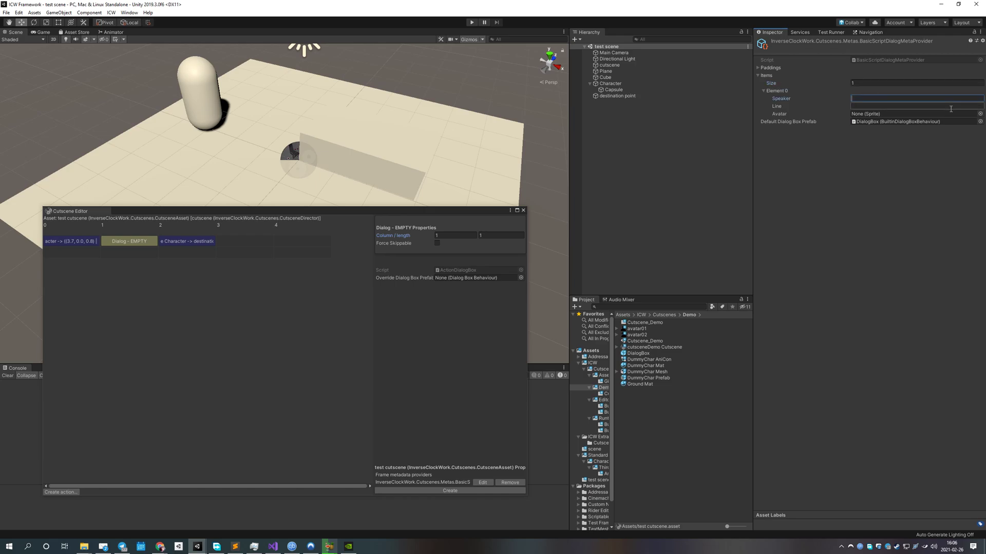
type("Capsuel guy")
key("BackSpace")
key("BackSpace")
key("BackSpace")
type("e guy")
left_click(870, 106)
type("Oh, I forgot my wallet")
Move the Capsule guy dialog line from column 0 to column 1, above the dialog action
left_click(245, 357)
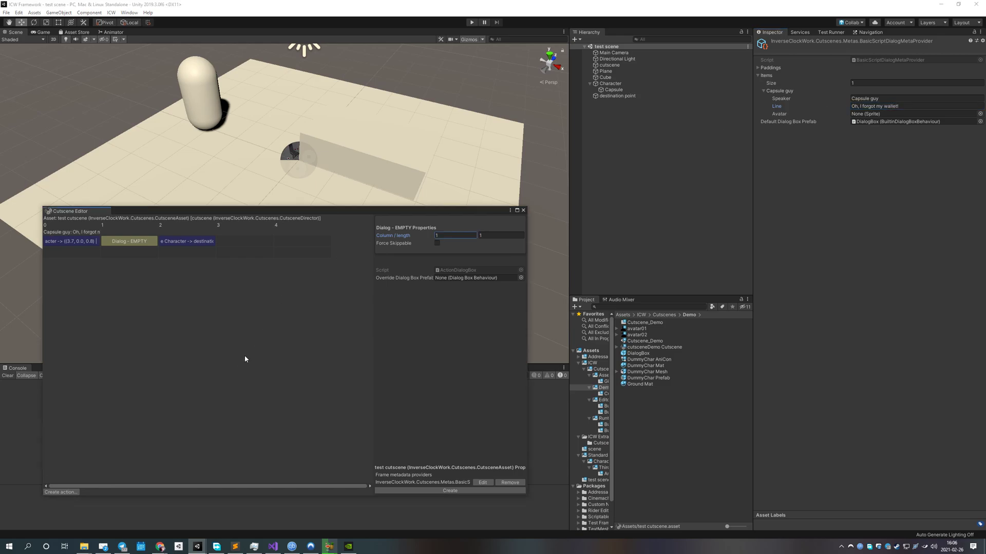
left_click_drag(180, 212, 427, 174)
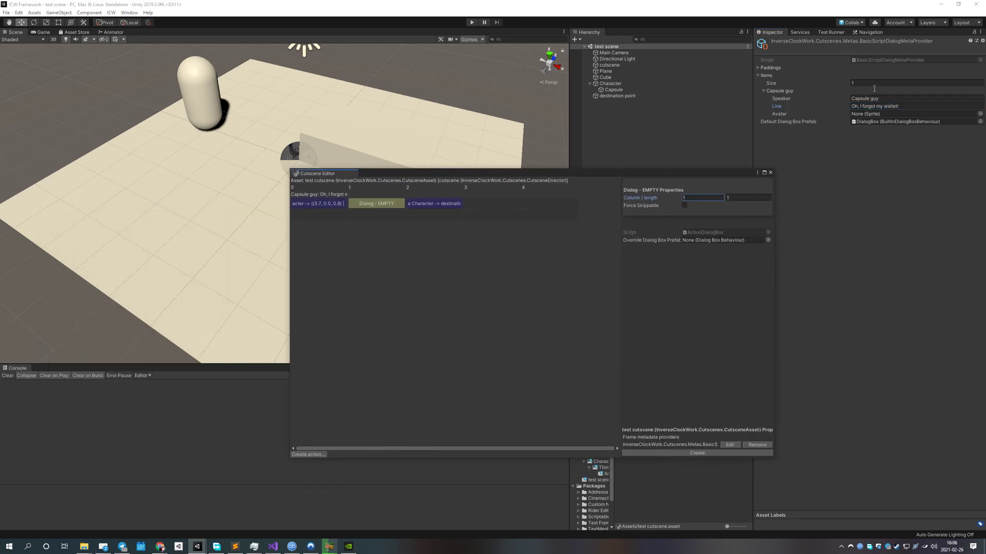
left_click_drag(311, 194, 379, 195)
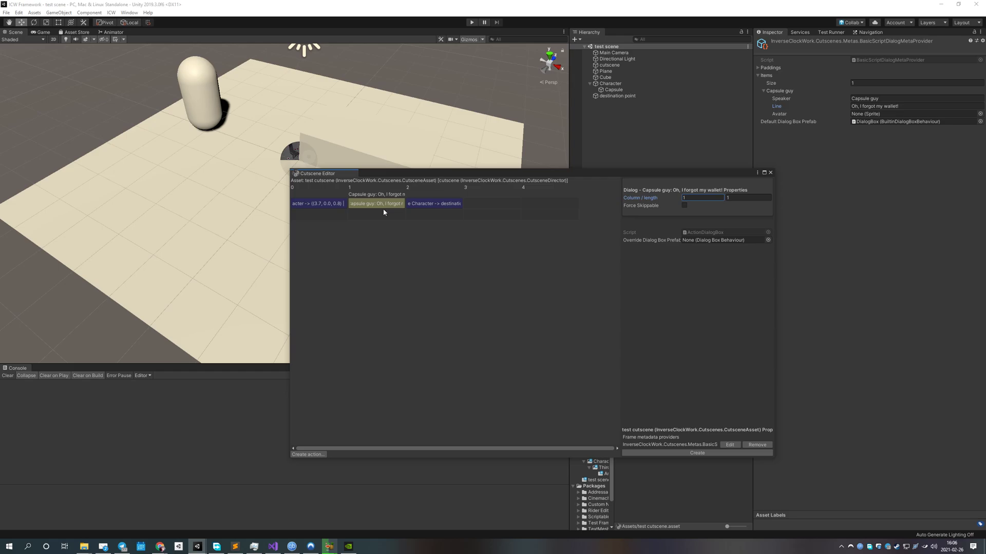
Run the scene in play mode and watch the cutscene progress from the first navigate action to the dialog box
left_click_drag(360, 173, 567, 213)
key("ctrl+p")
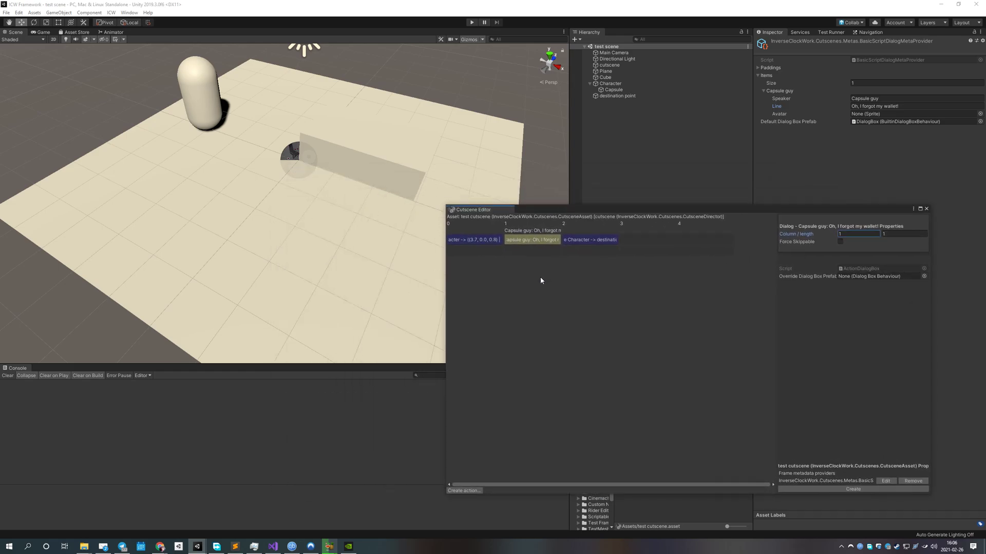
left_click(616, 65)
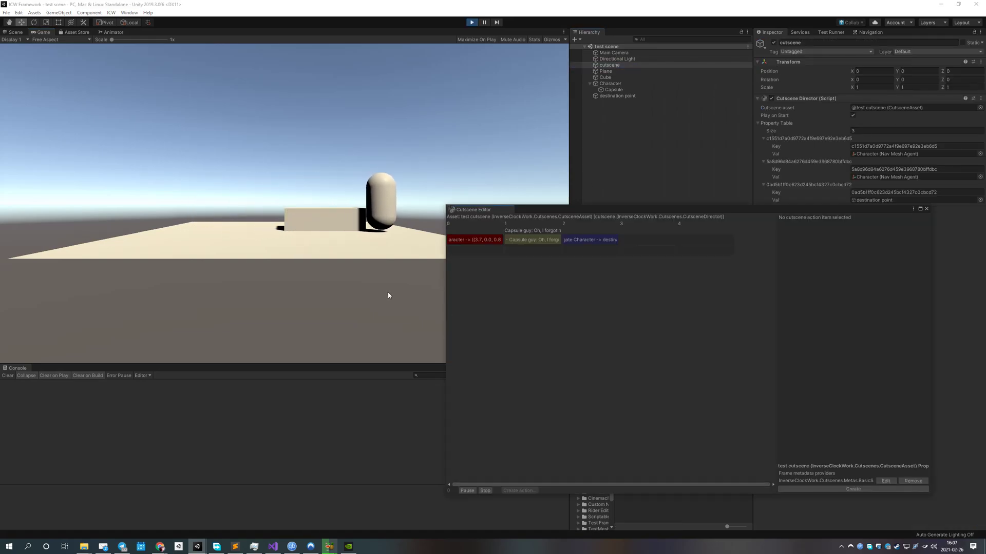
left_click_drag(548, 209, 678, 211)
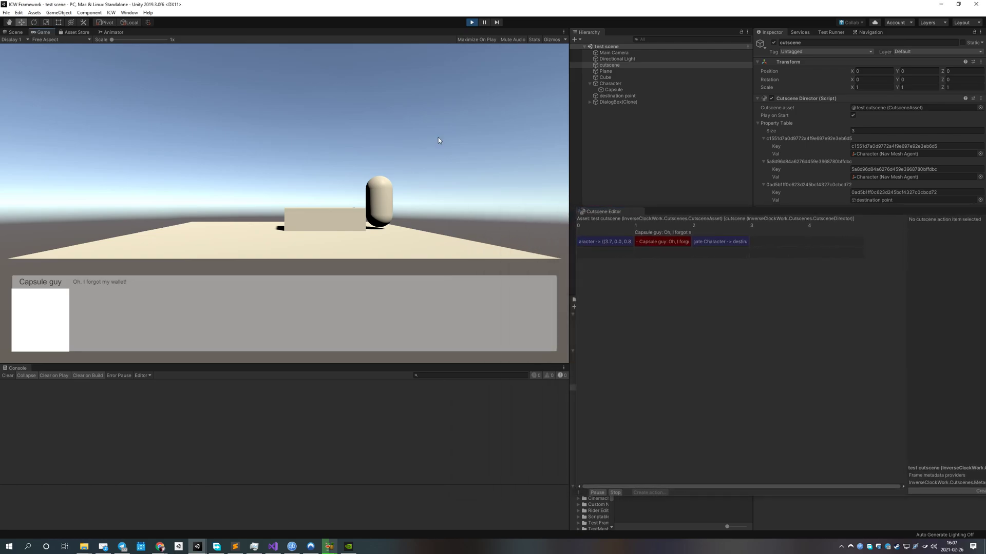